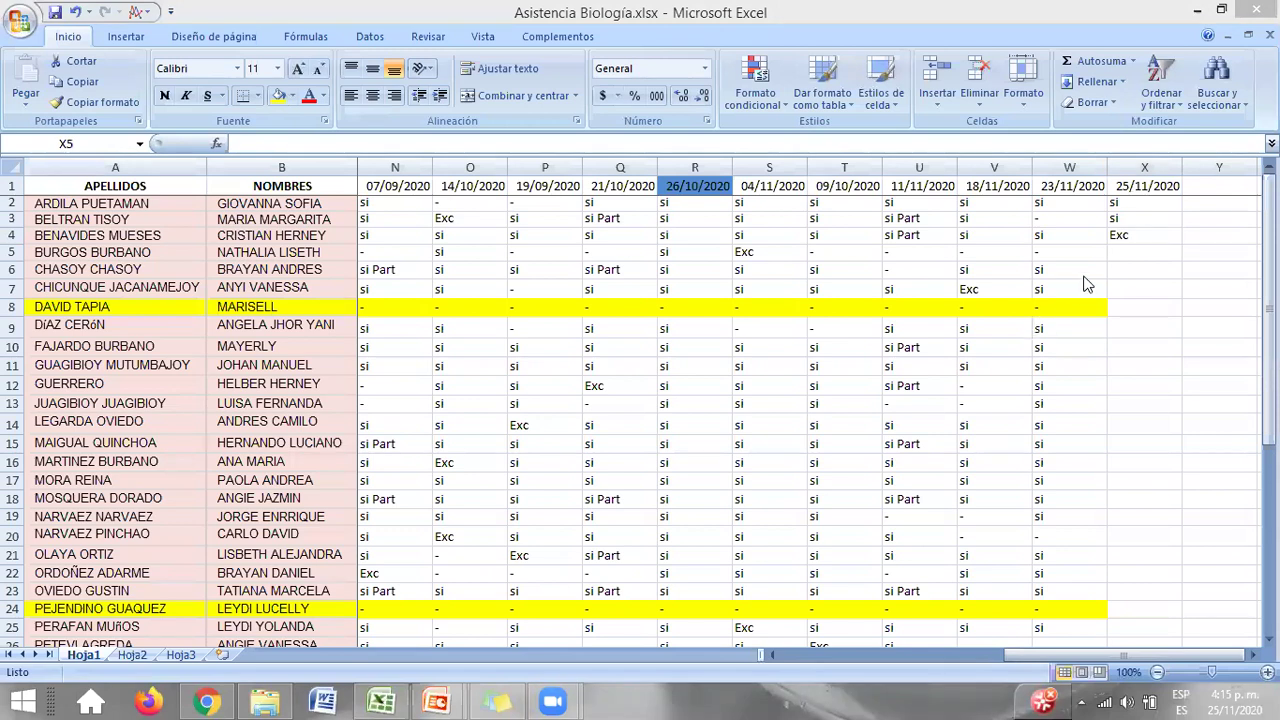
Step: Record the 25/11/2020 attendance in cells X5 to X9 as "-", "si", "-", "-" and "si"
key("Return")
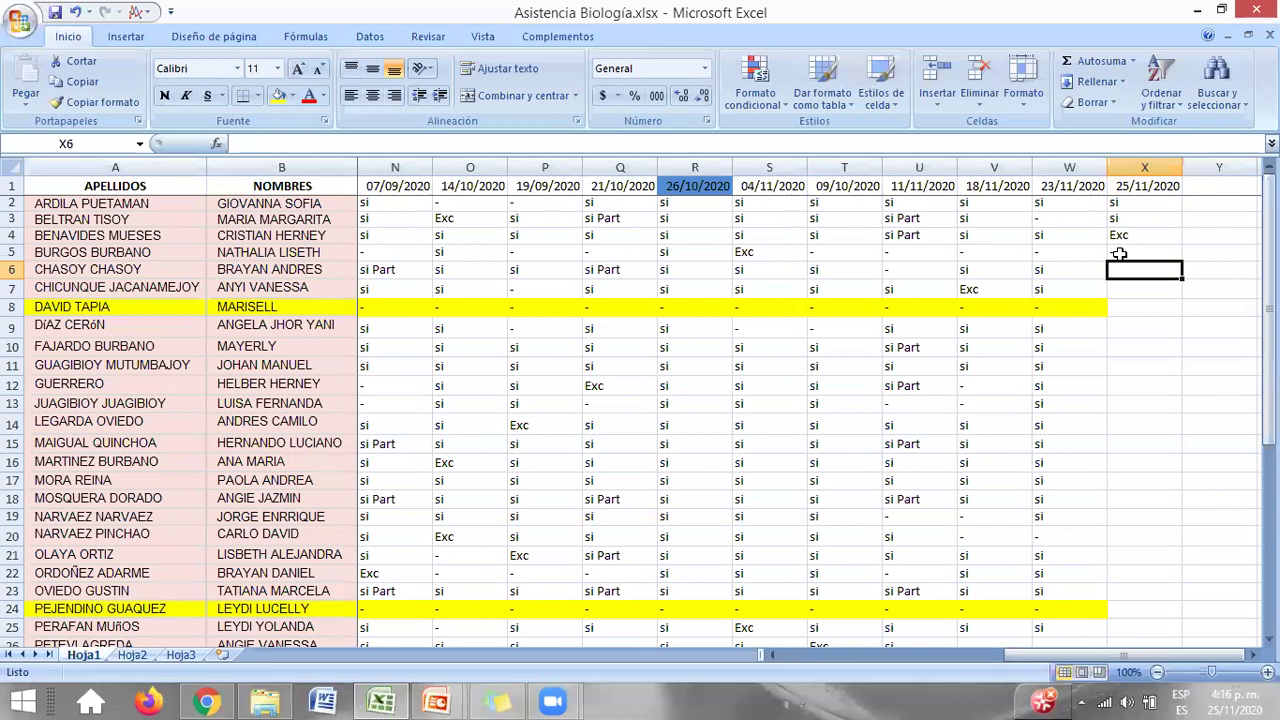
type("si")
key("Return")
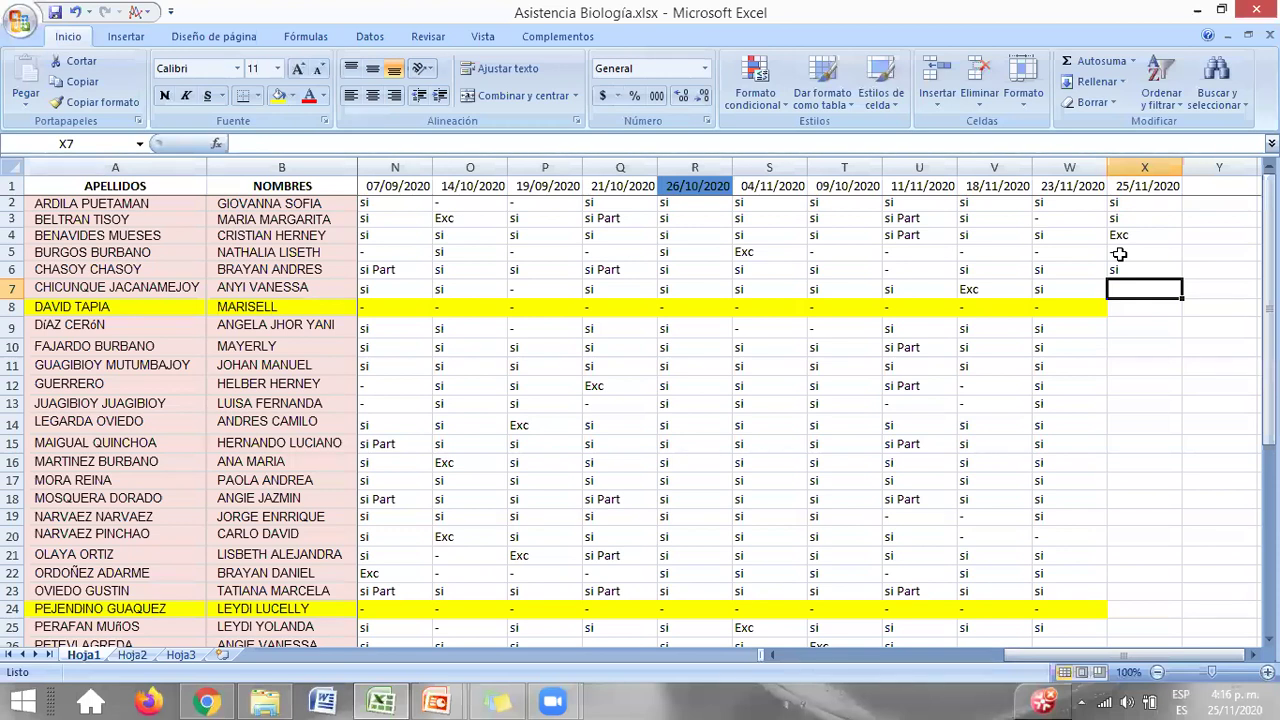
type("-")
key("Return")
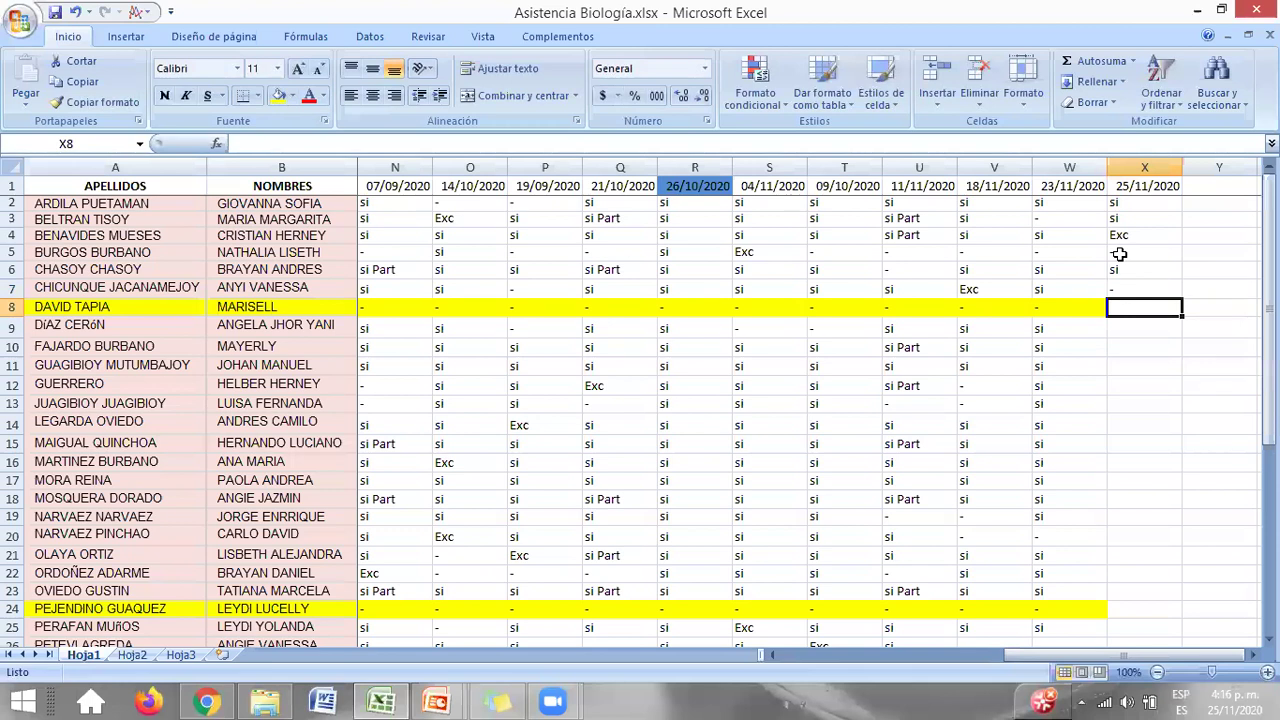
type("-")
key("Return")
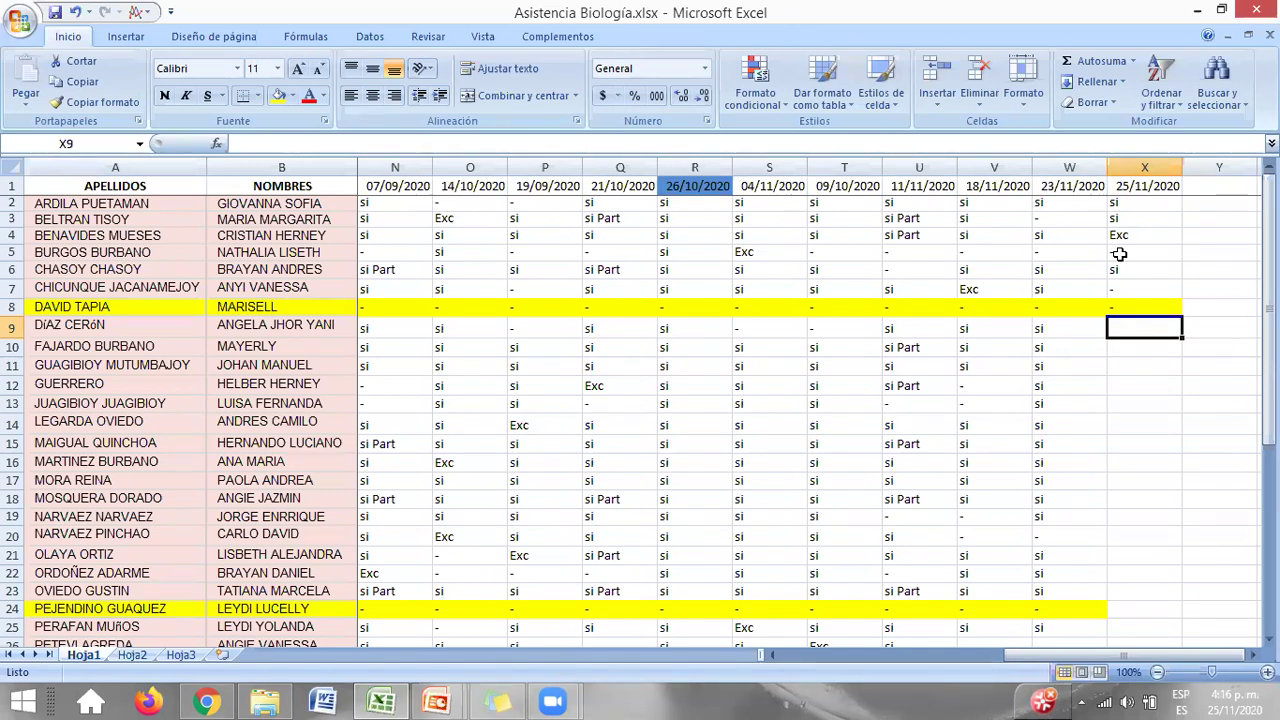
type("siç")
key("BackSpace")
key("Return")
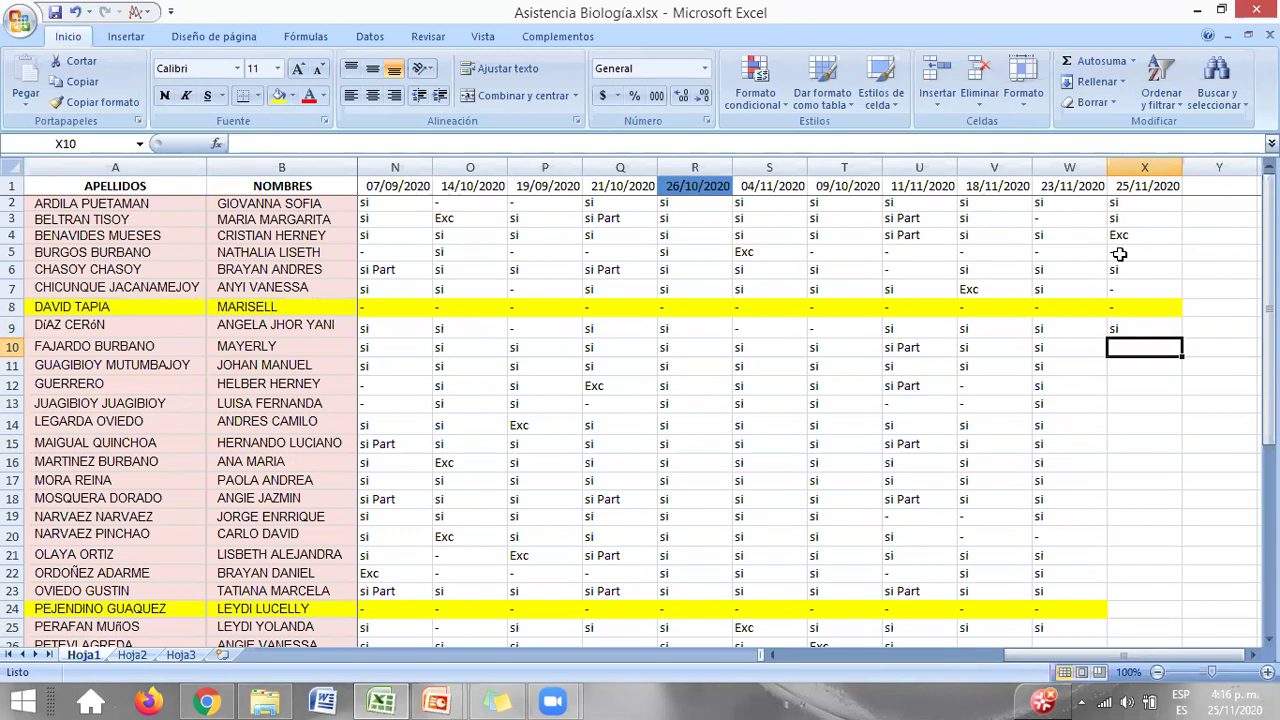
Step: Correct the 25/11/2020 attendance of the student in row 7 to "si"
key("Up")
key("Up")
key("Up")
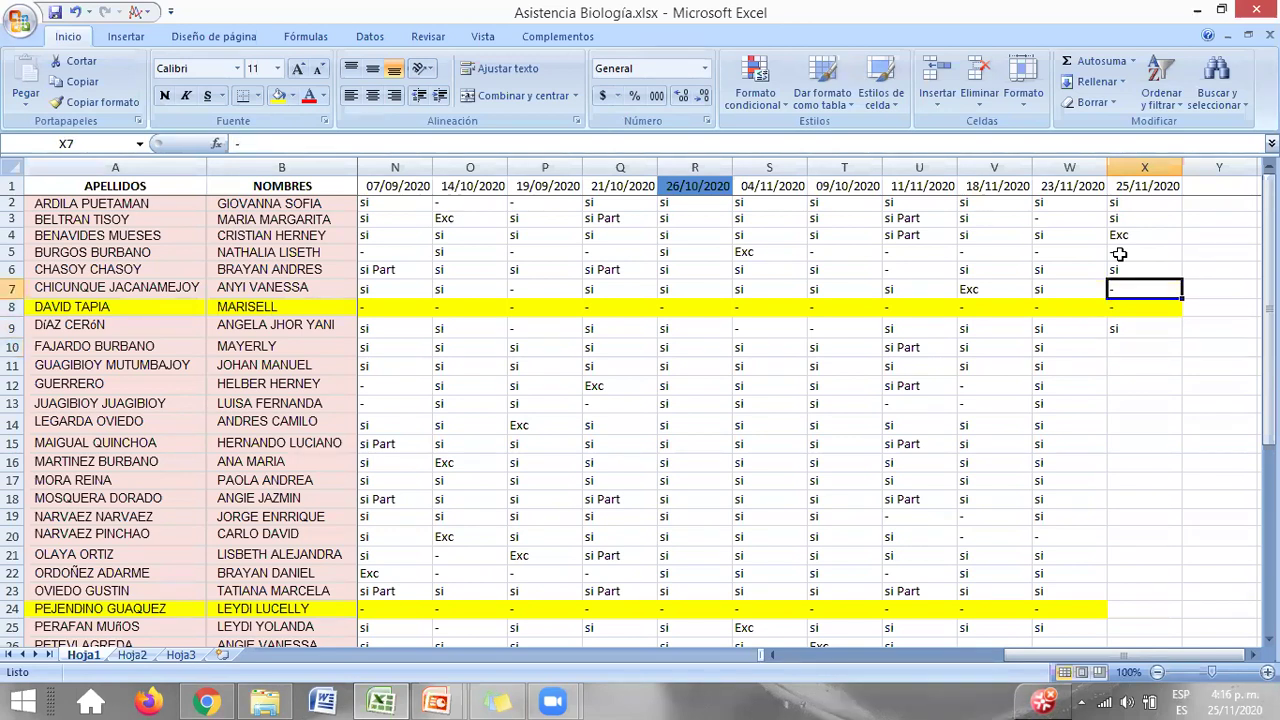
type("si")
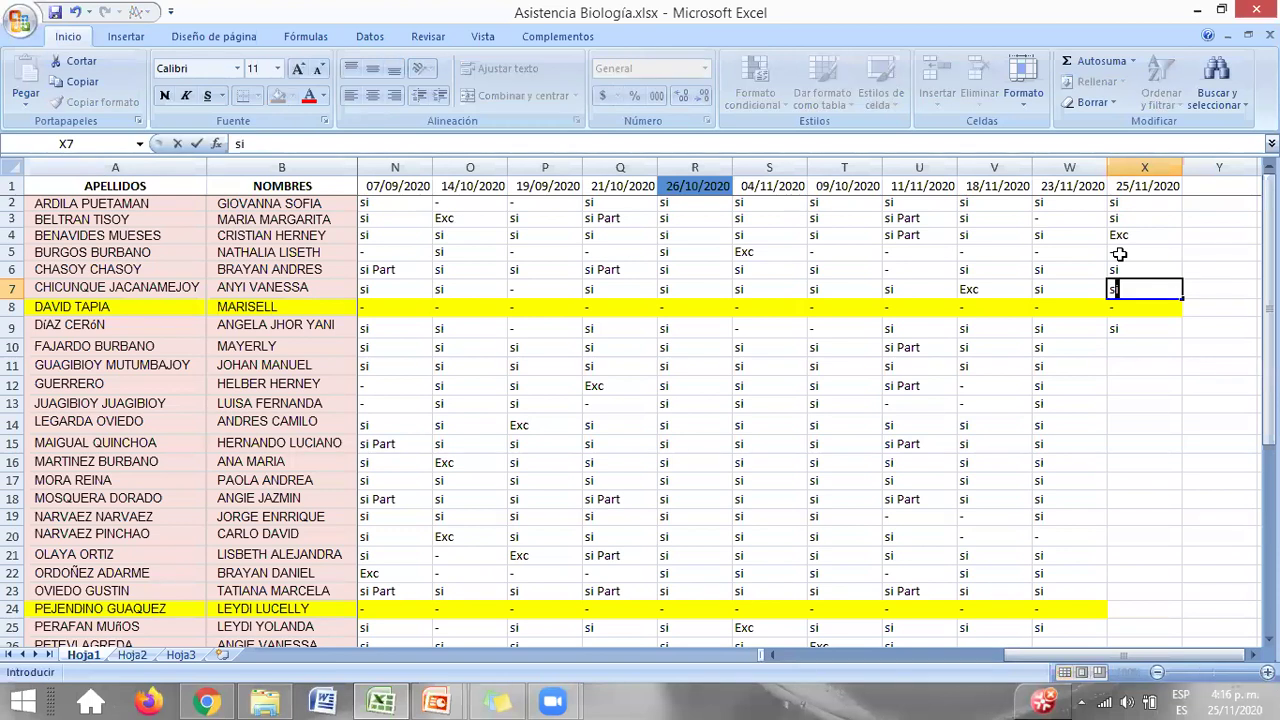
key("Down")
key("Down")
key("Down")
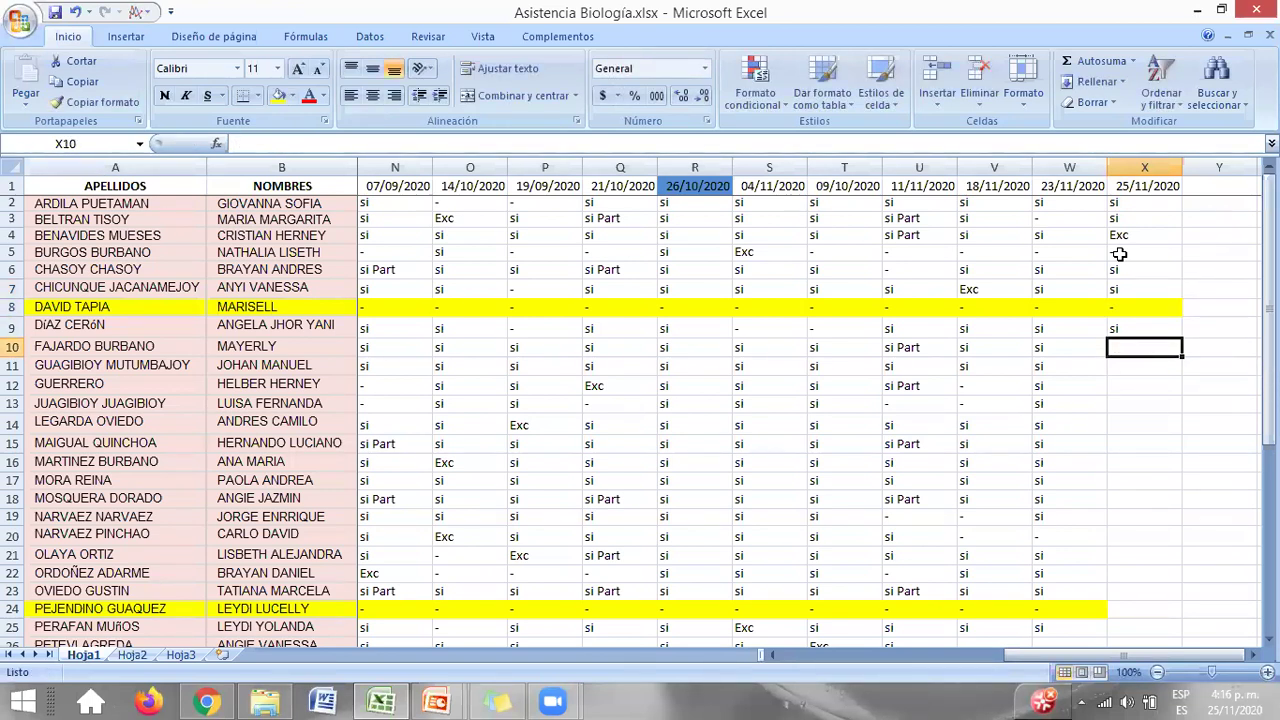
Step: Mark the students in rows 10 to 14 as "si" in the 25/11/2020 column
type("si")
key("Return")
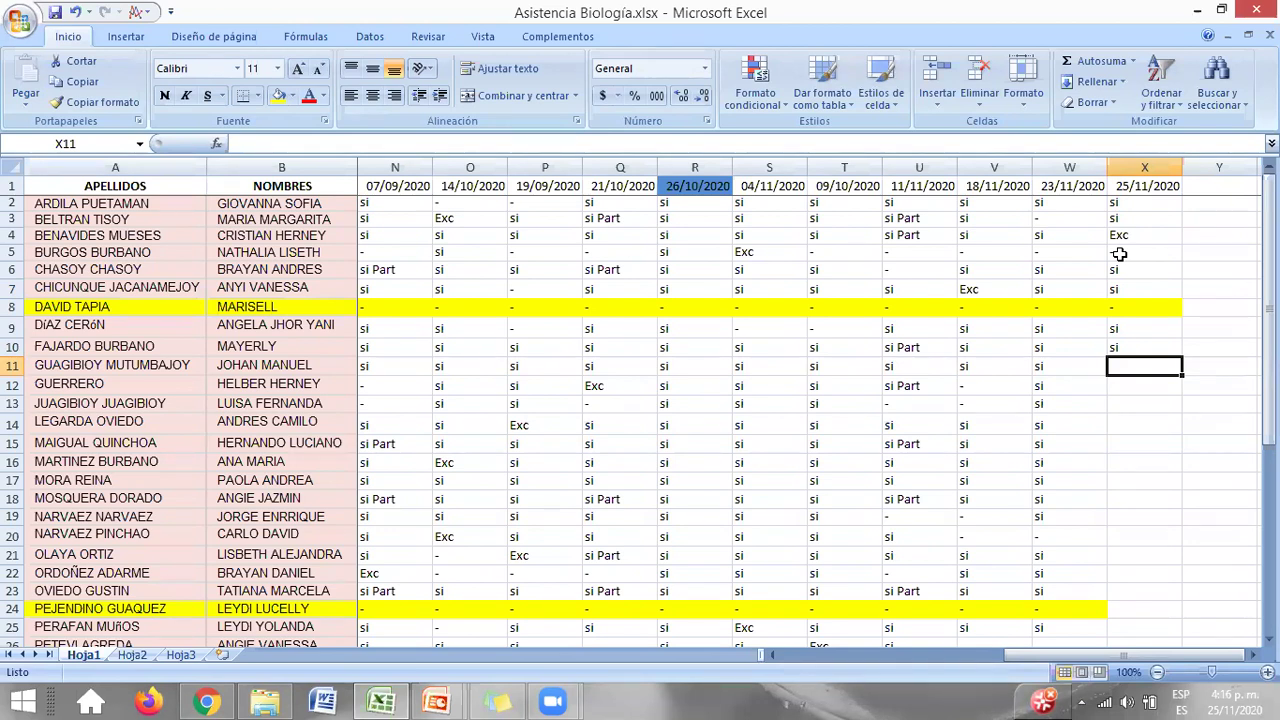
type("si")
key("Return")
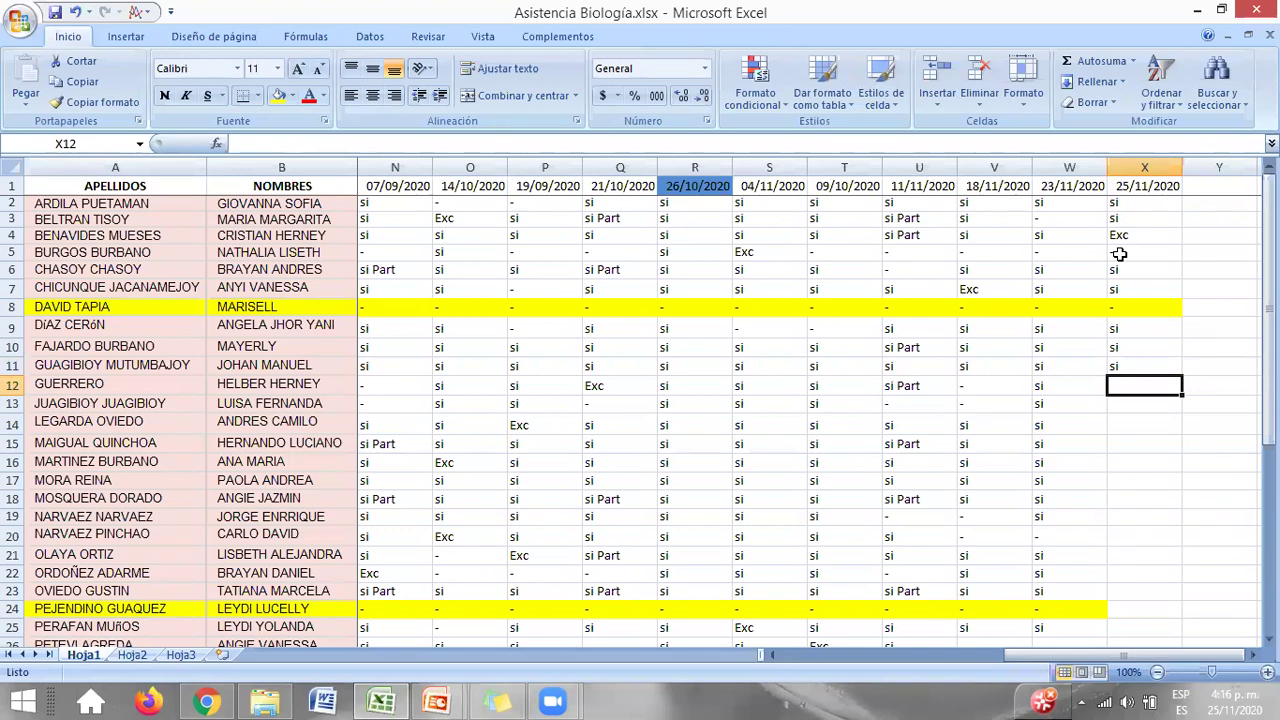
type("si")
key("Return")
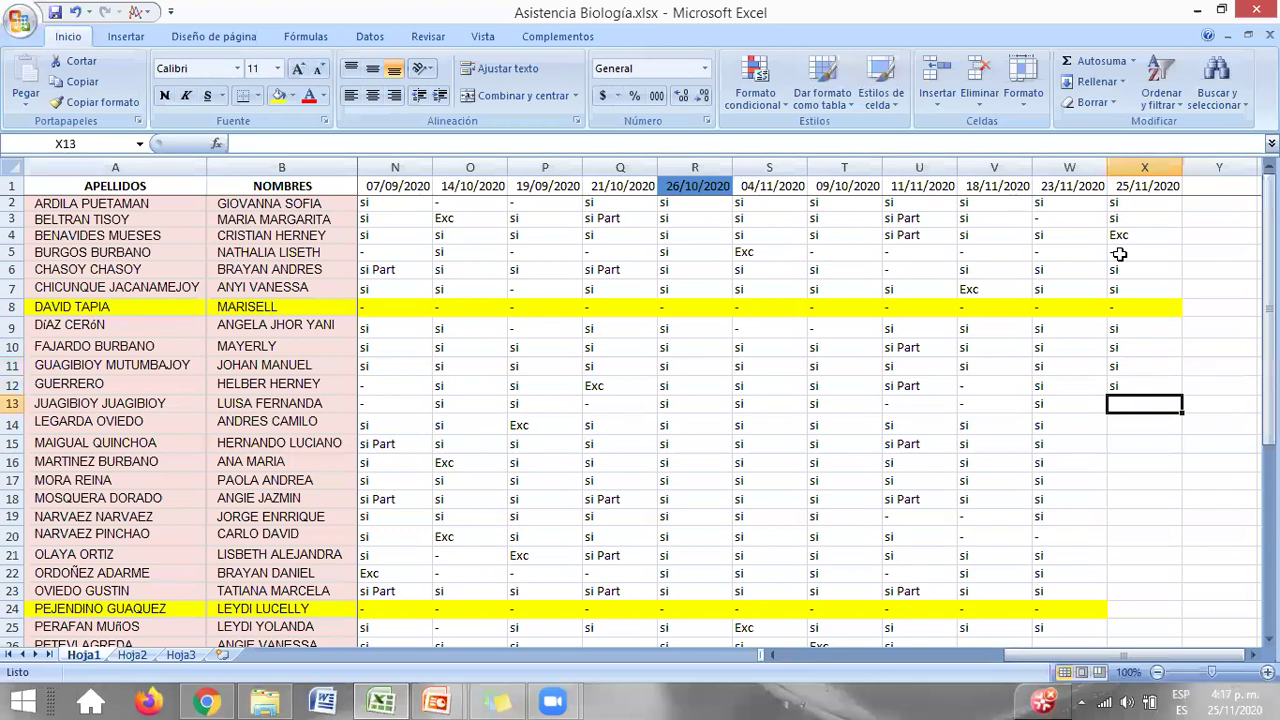
type("si")
key("Return")
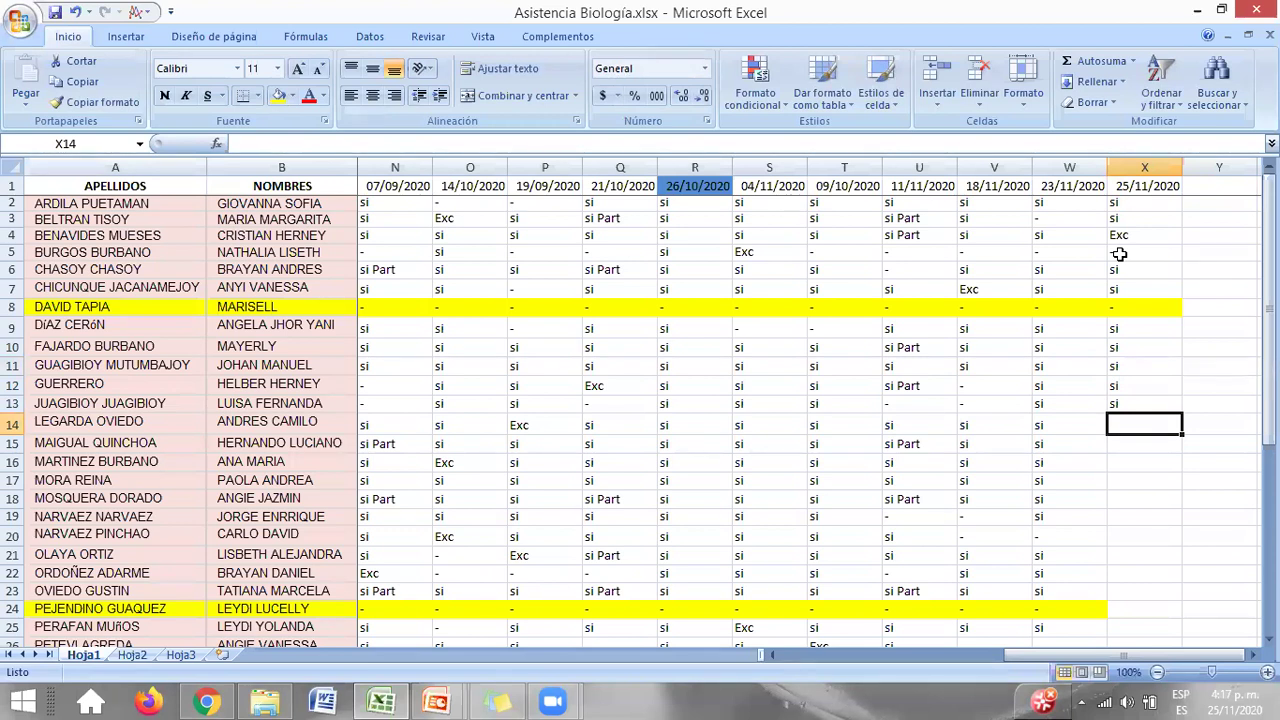
type("si")
key("Return")
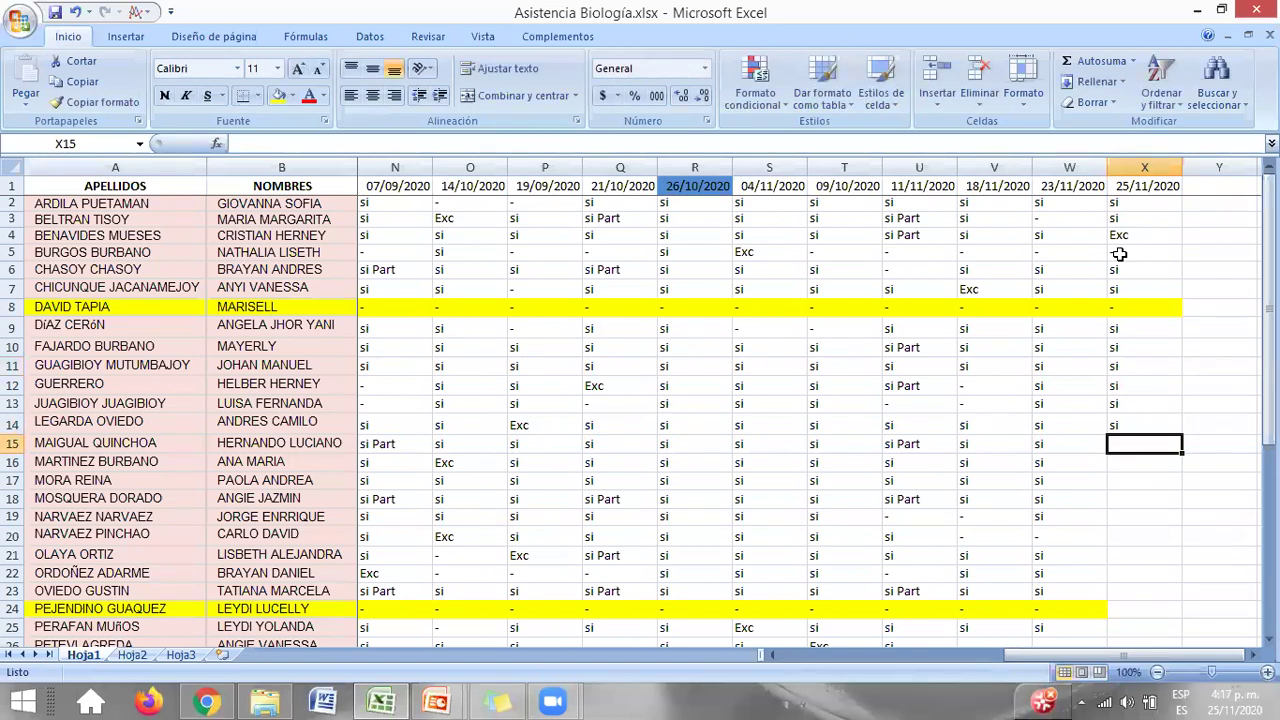
Step: Mark the students in rows 15 to 18 as "si" in the 25/11/2020 column
type("si")
key("Return")
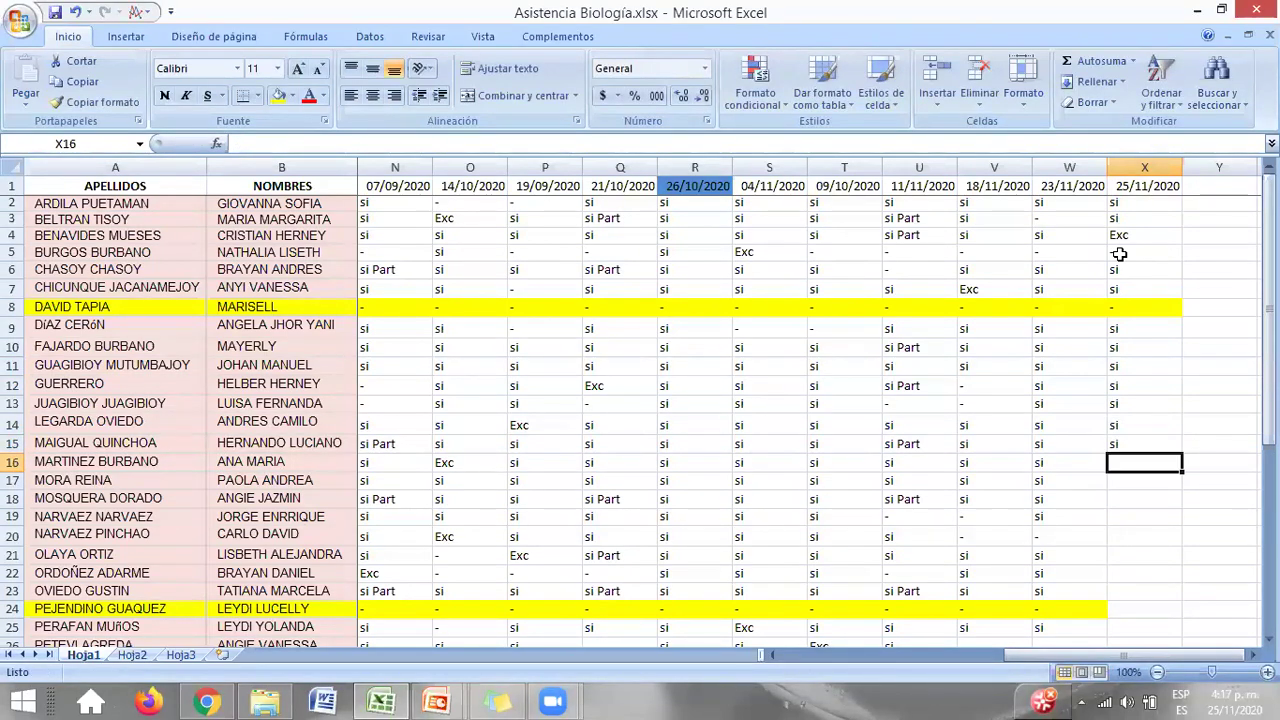
type("si")
key("Return")
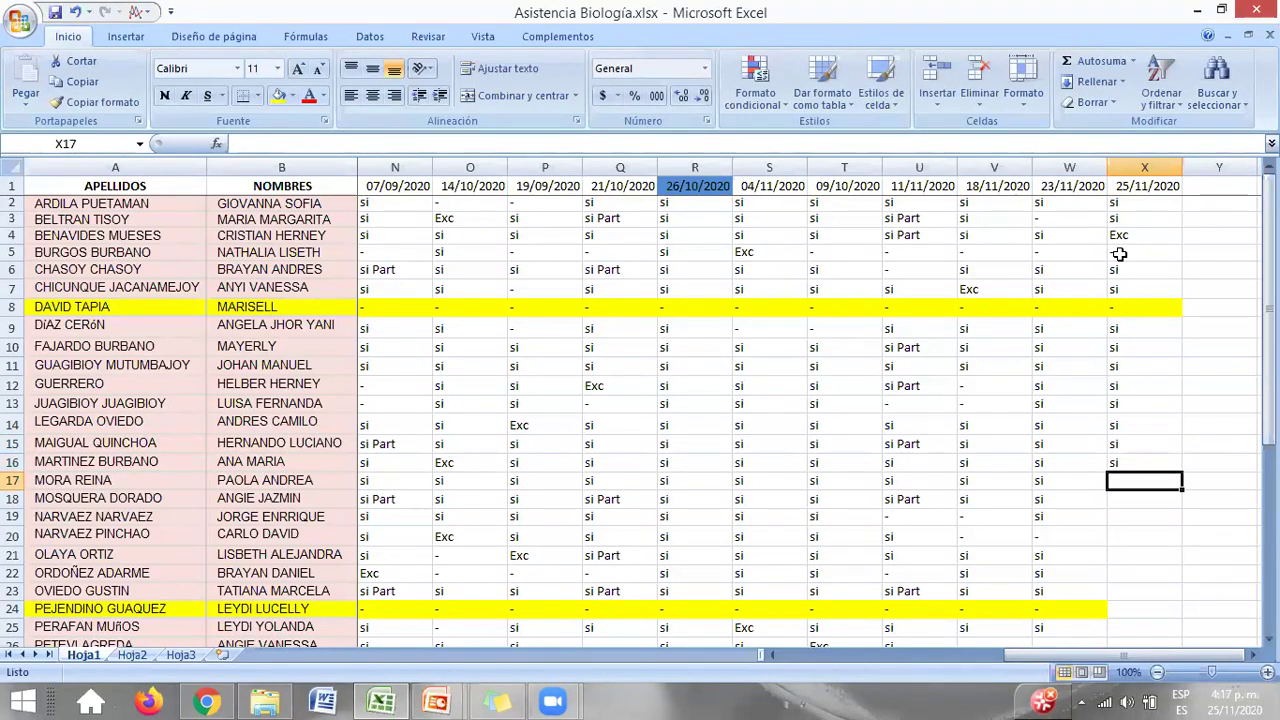
type("si")
key("Return")
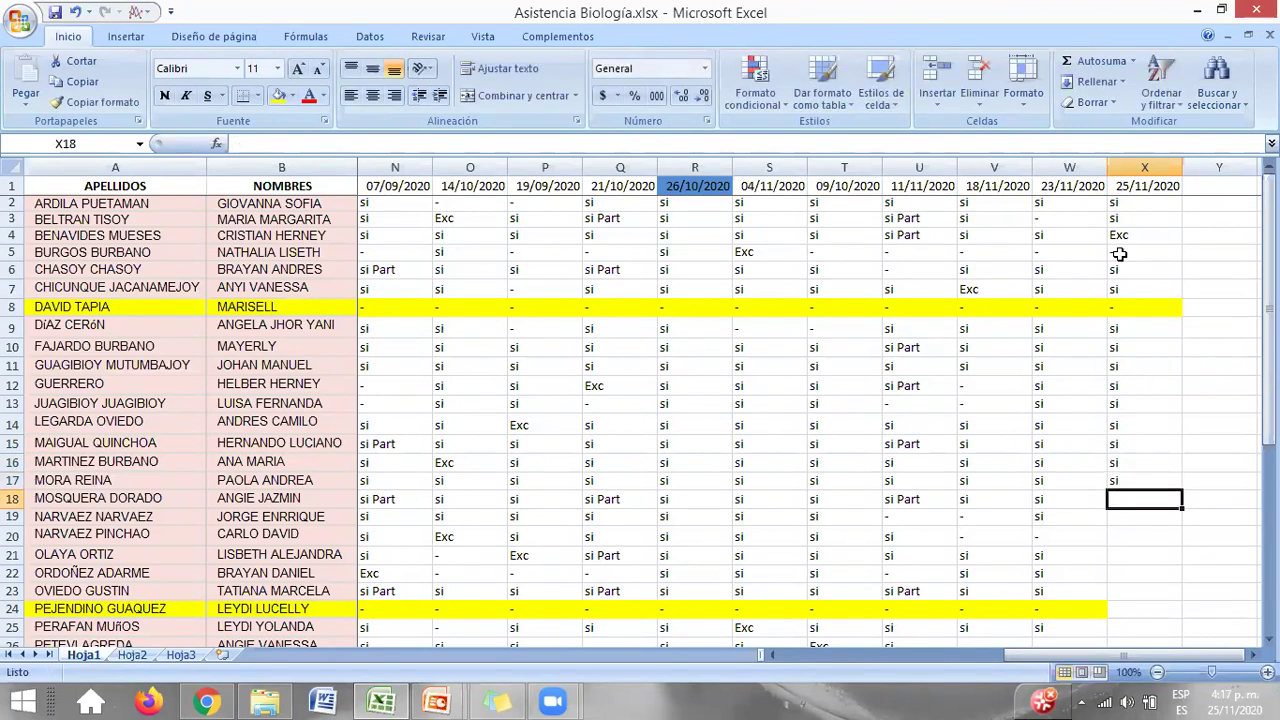
type("si")
key("Return")
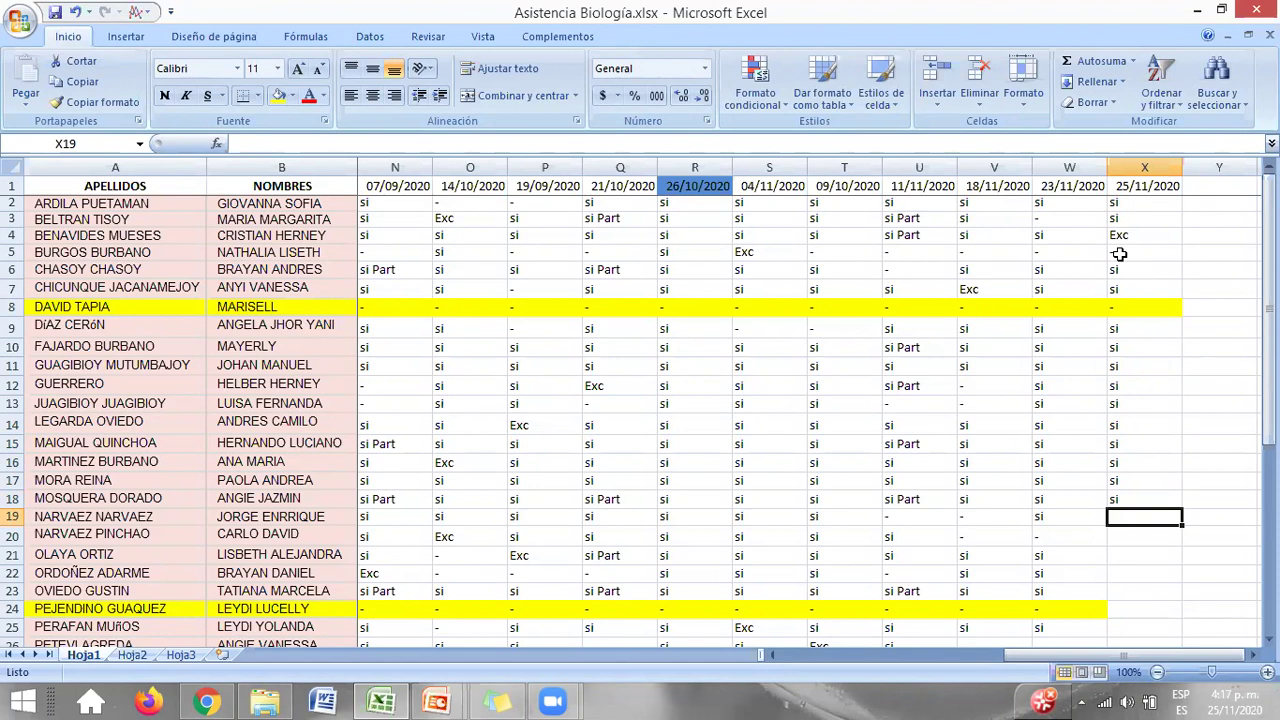
Step: Fill in the 25/11/2020 attendance with "-" in row 19 and "si" in rows 20 and 21
type("-")
key("Return")
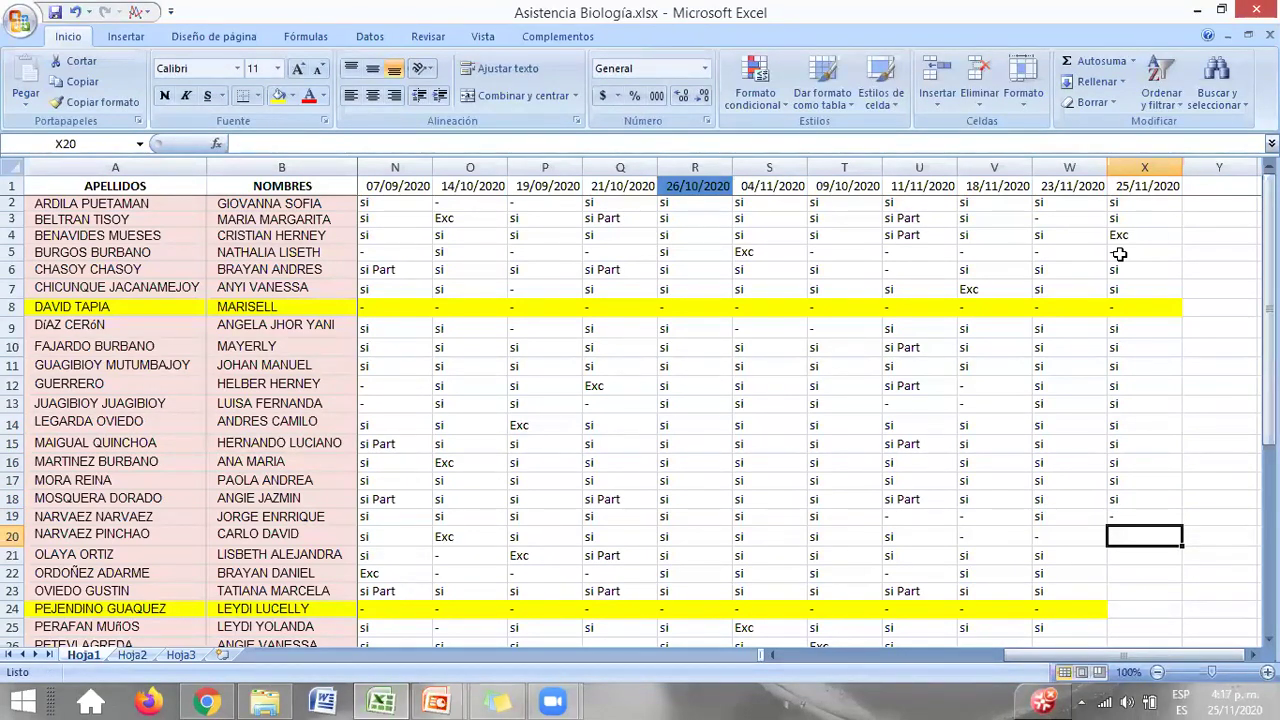
type("s")
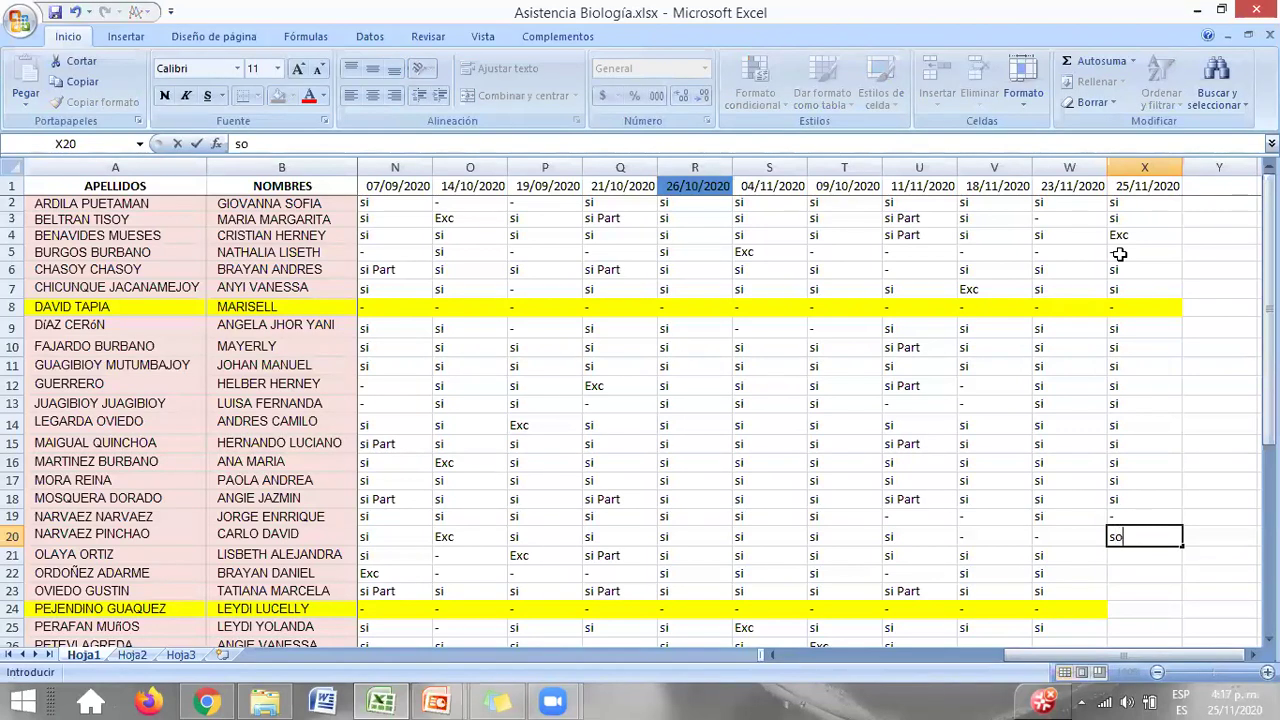
type("i")
key("Return")
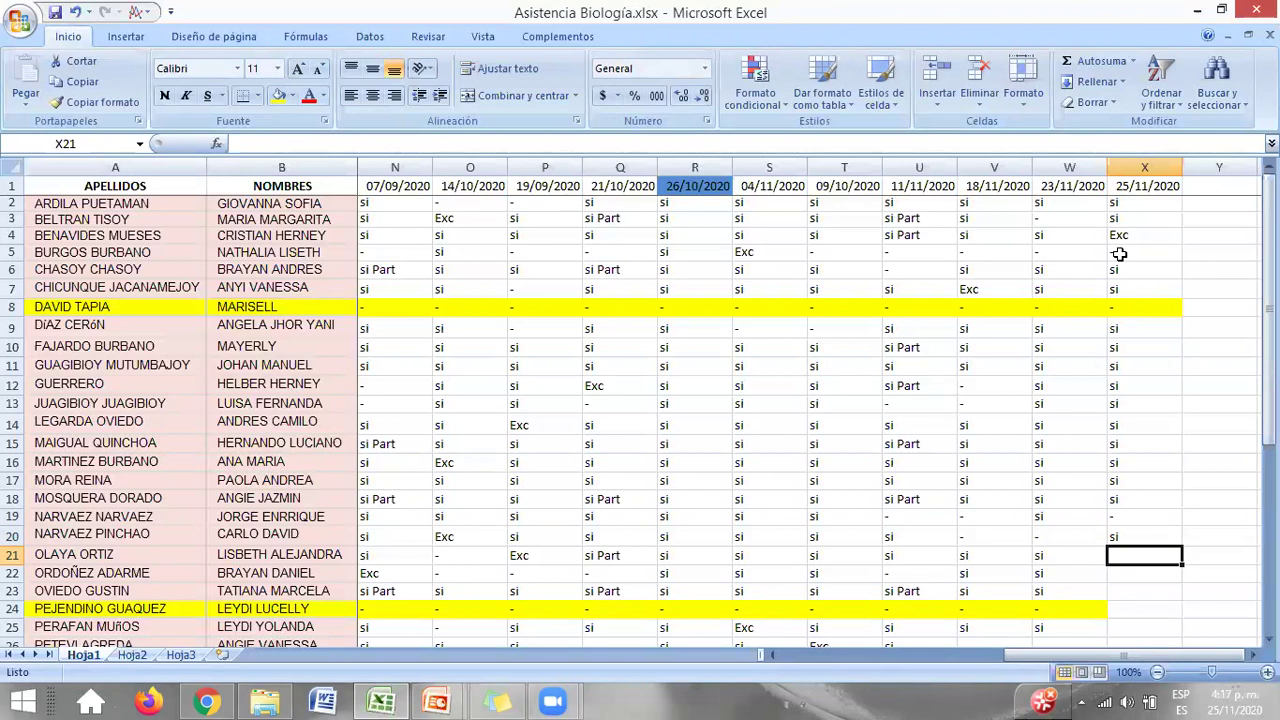
type("si")
key("Return")
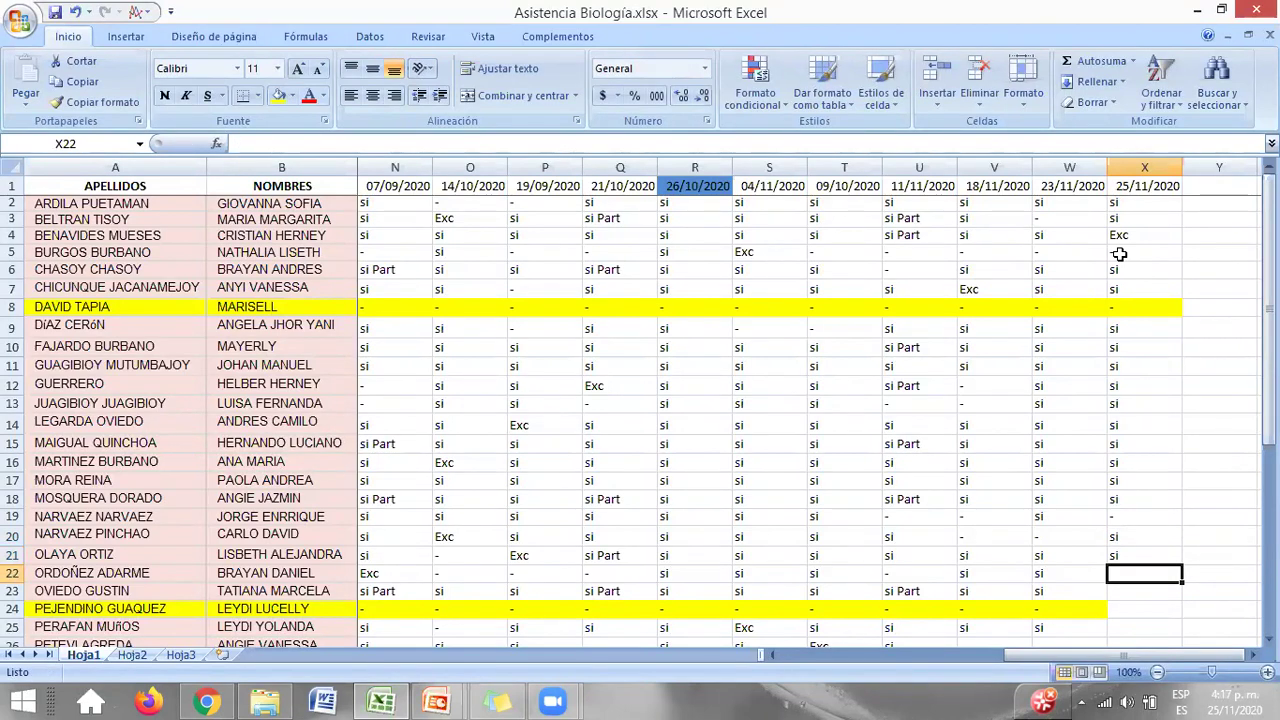
Step: Fill in the 25/11/2020 attendance with "si" in rows 22 and 23 and "-" in highlighted row 24
type("si")
key("Return")
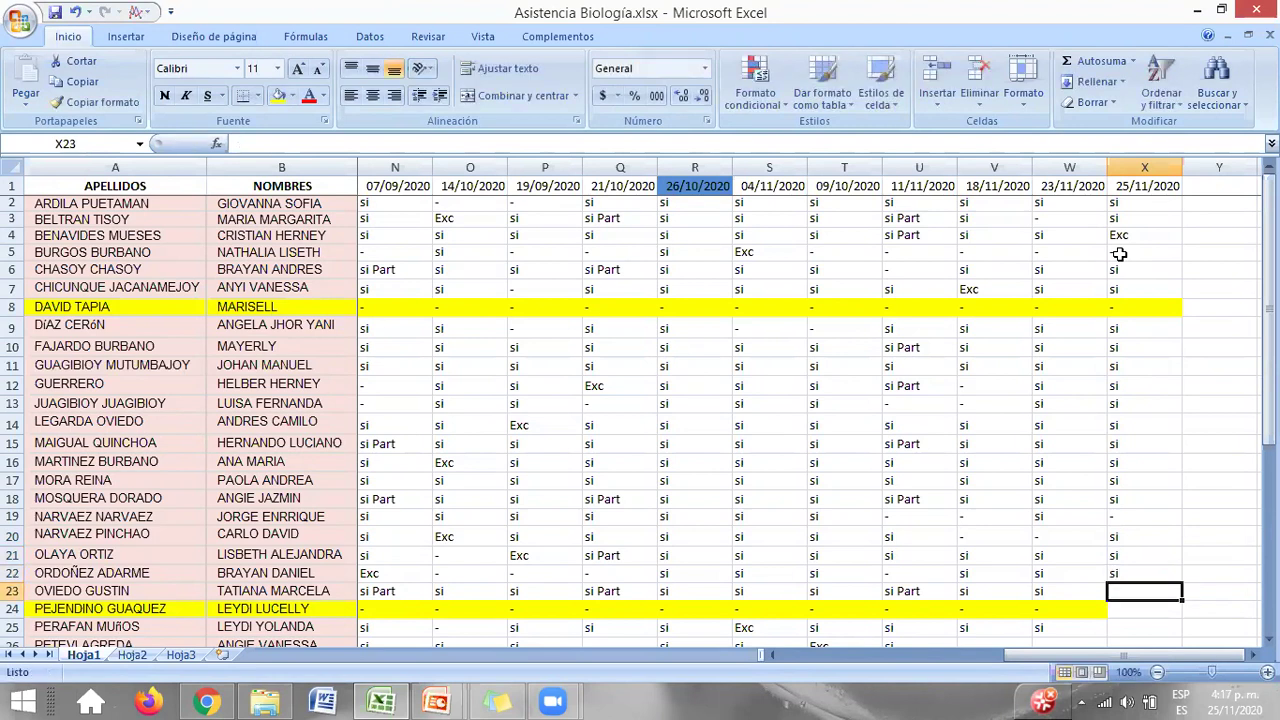
type("si")
key("Return")
type("-")
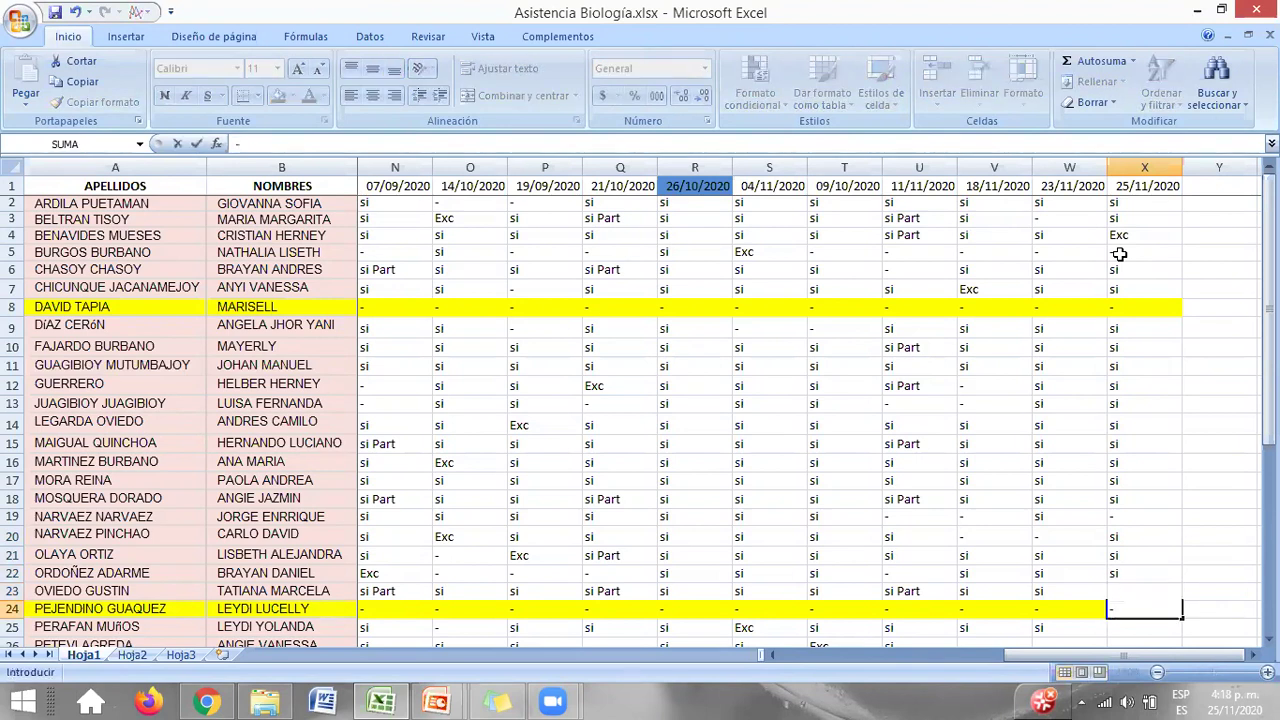
key("Return")
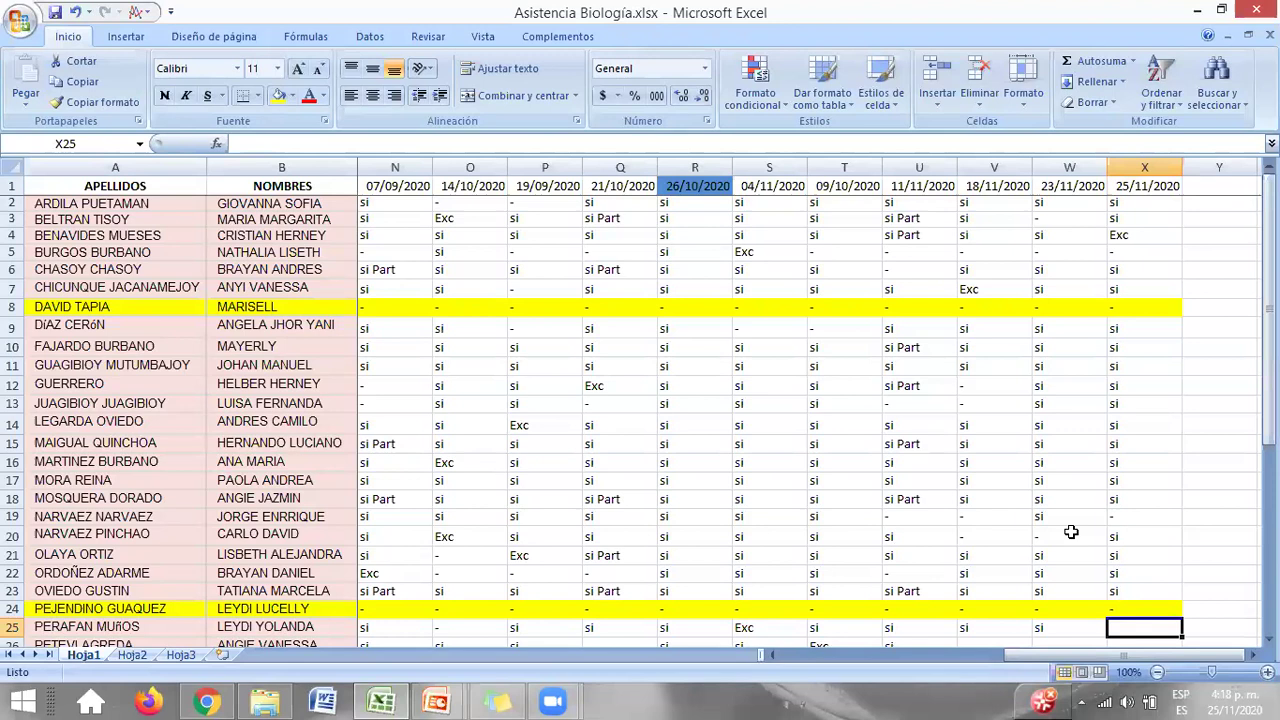
Step: Record the 25/11/2020 attendance as "si" in cells X25 to X27 and "-" in cells X28 to X30
key("Down")
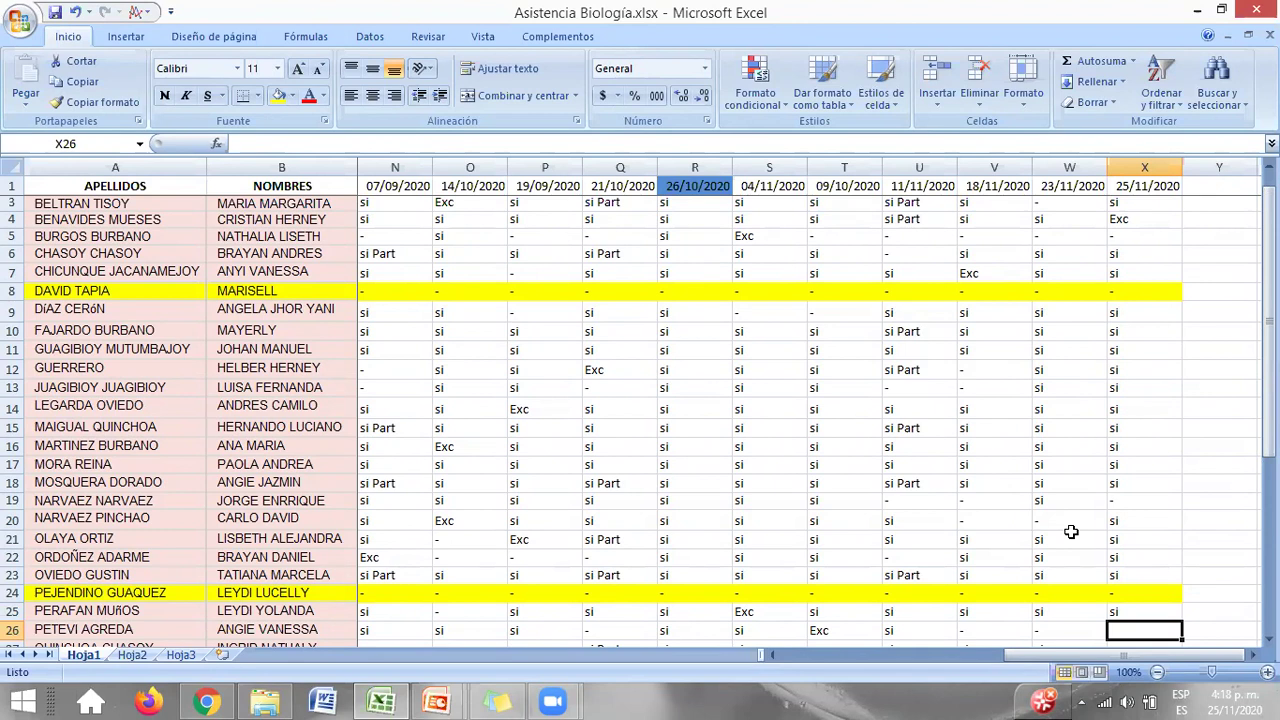
key("Down")
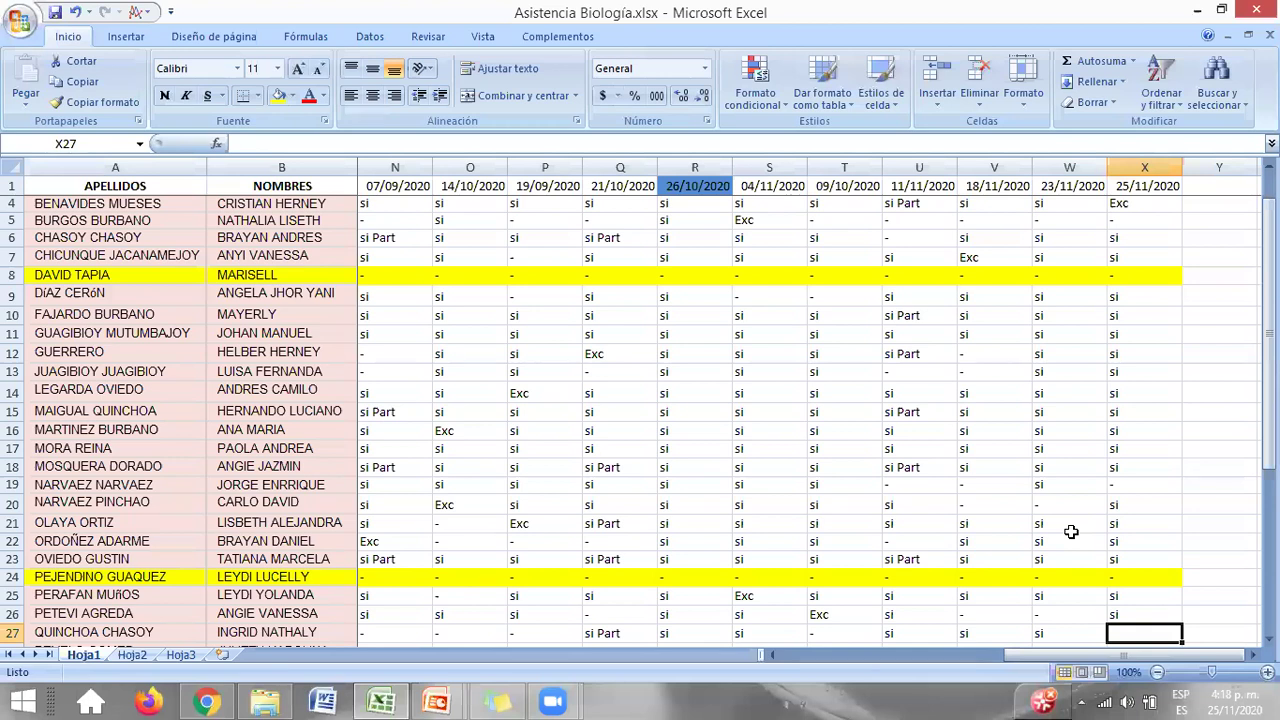
key("Down")
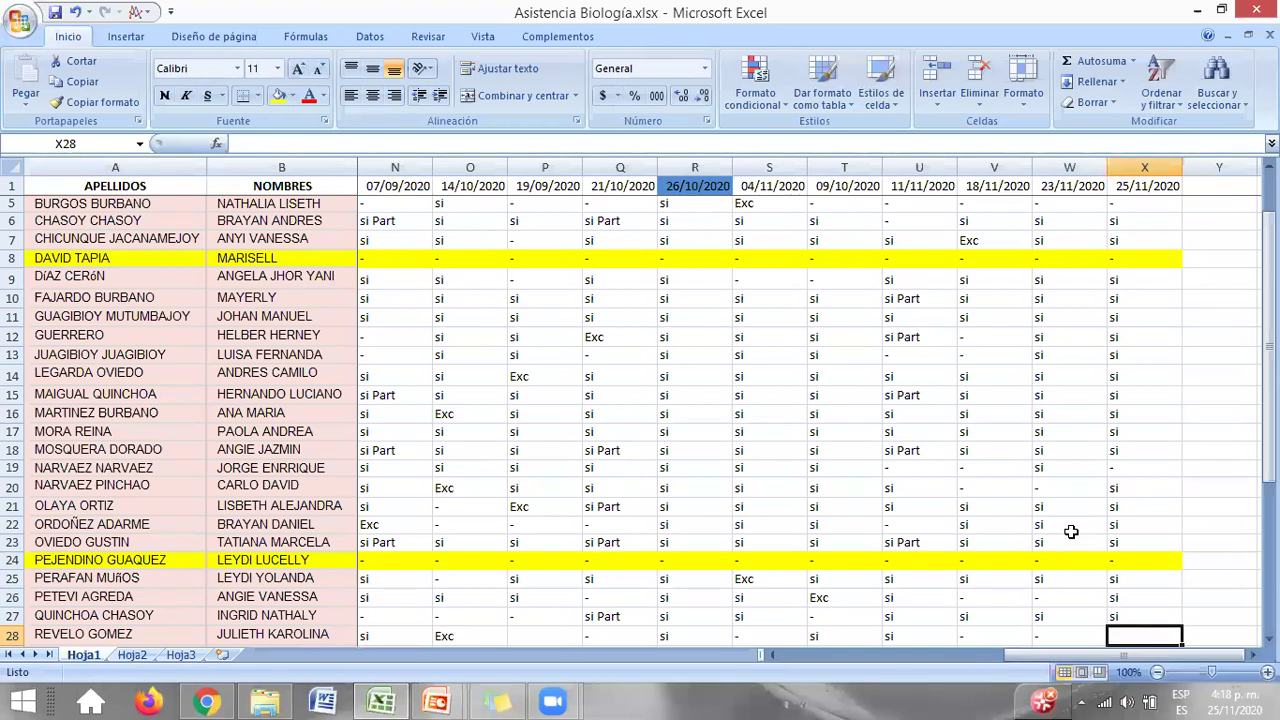
type("-")
key("Return")
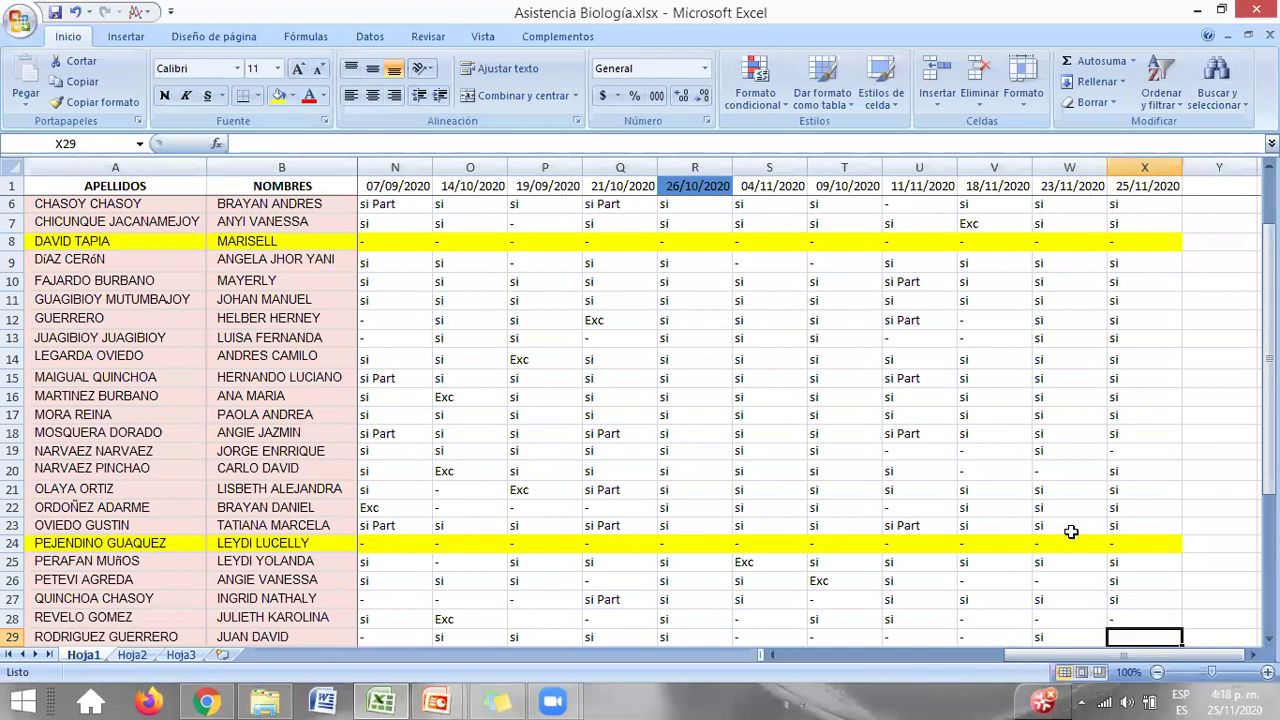
key("Down")
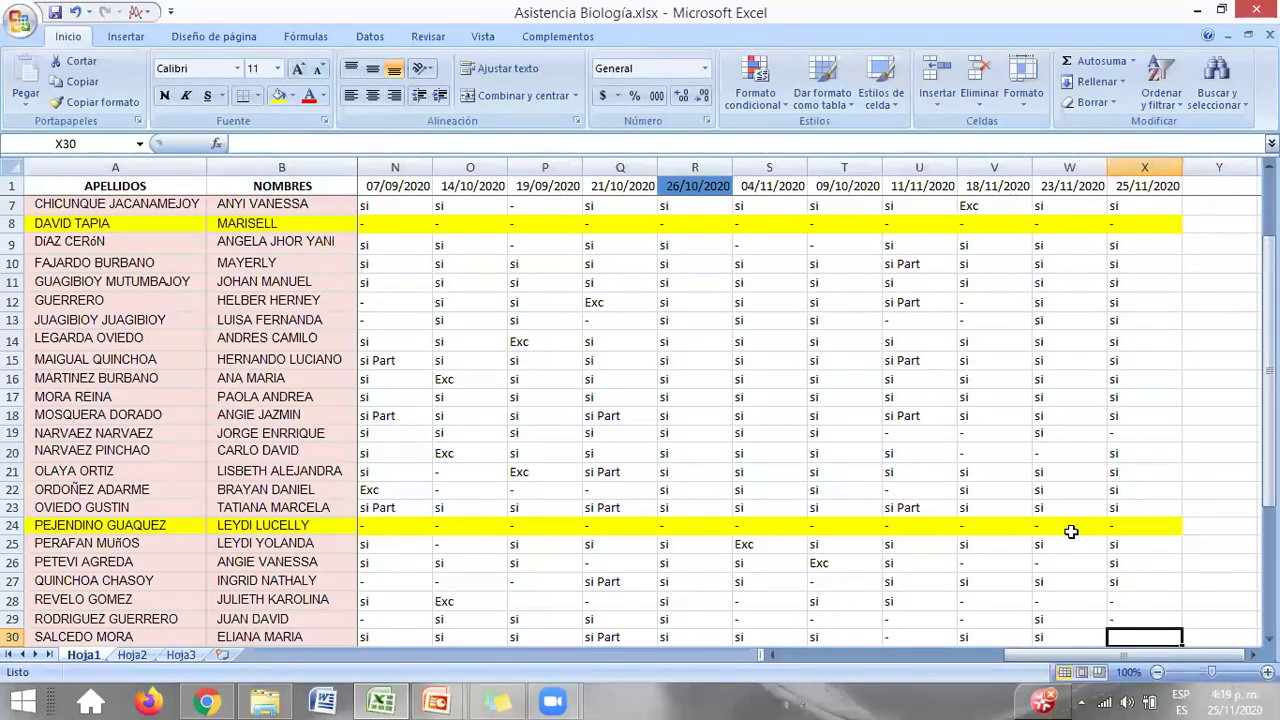
key("Down")
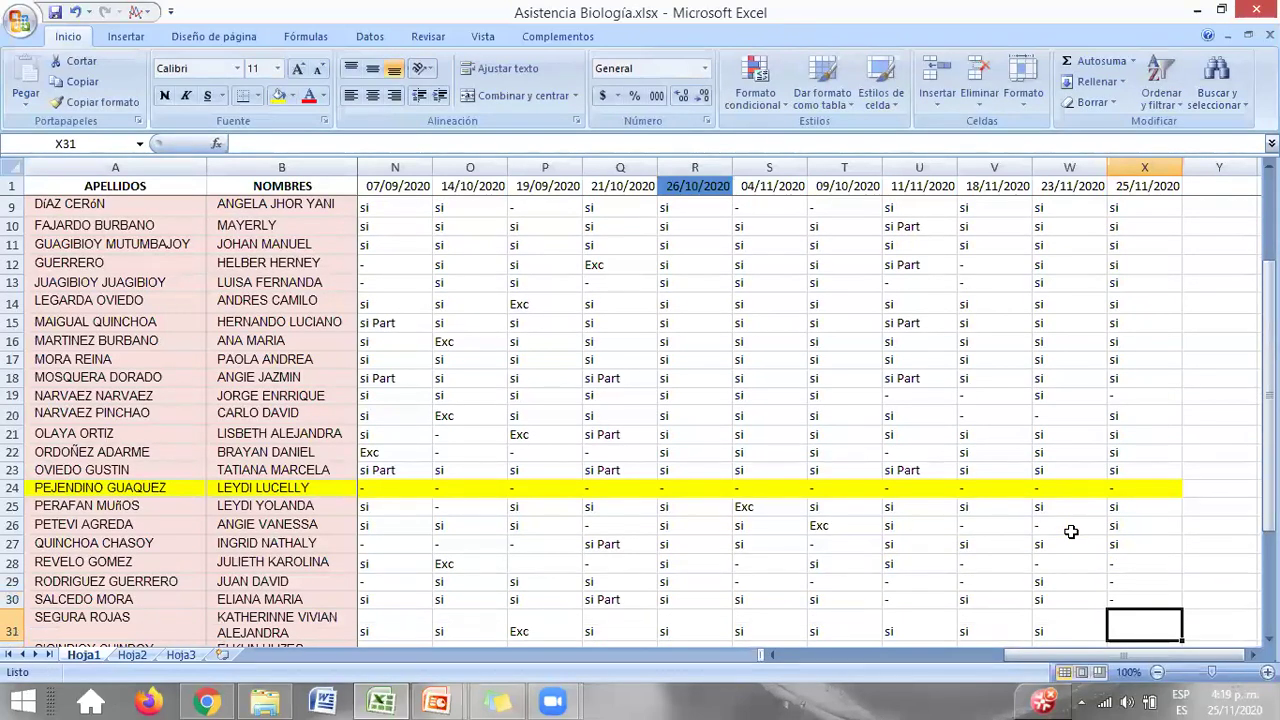
Step: Record the 25/11/2020 attendance in cells X31 to X34 as "si", "si", "-" and "si"
type("si")
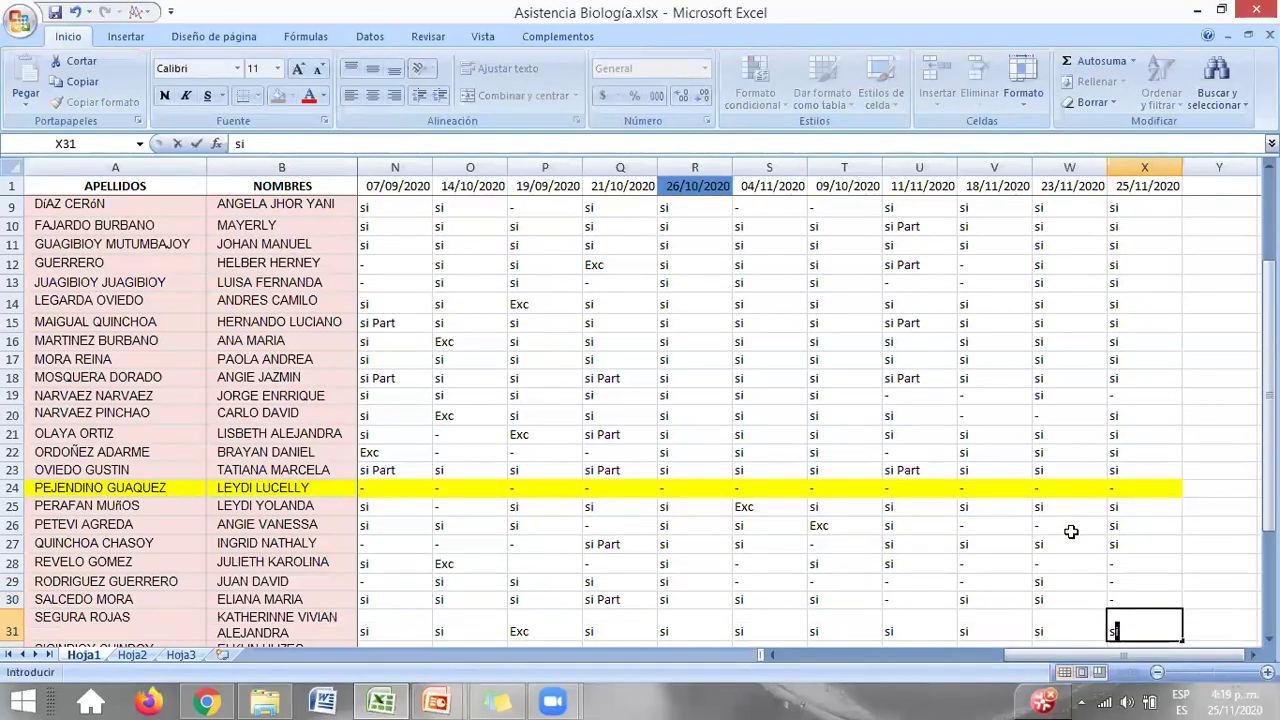
key("Return")
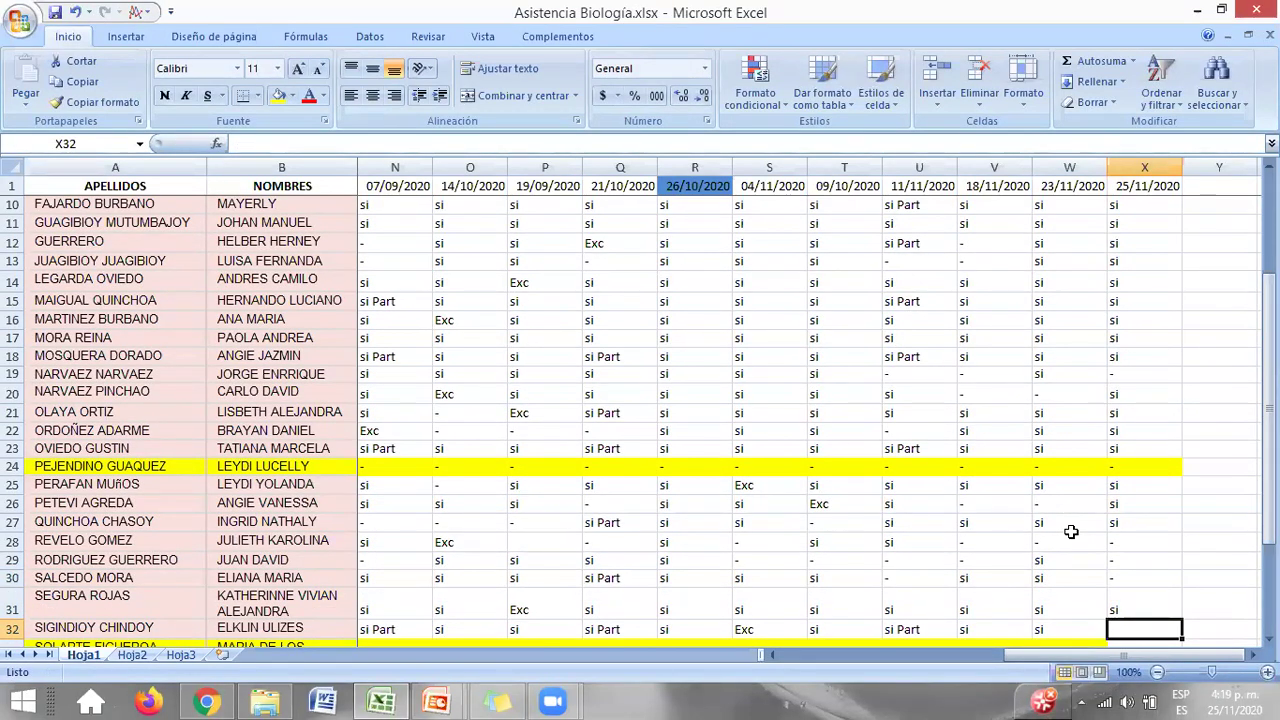
type("si")
key("Return")
type("-")
key("Return")
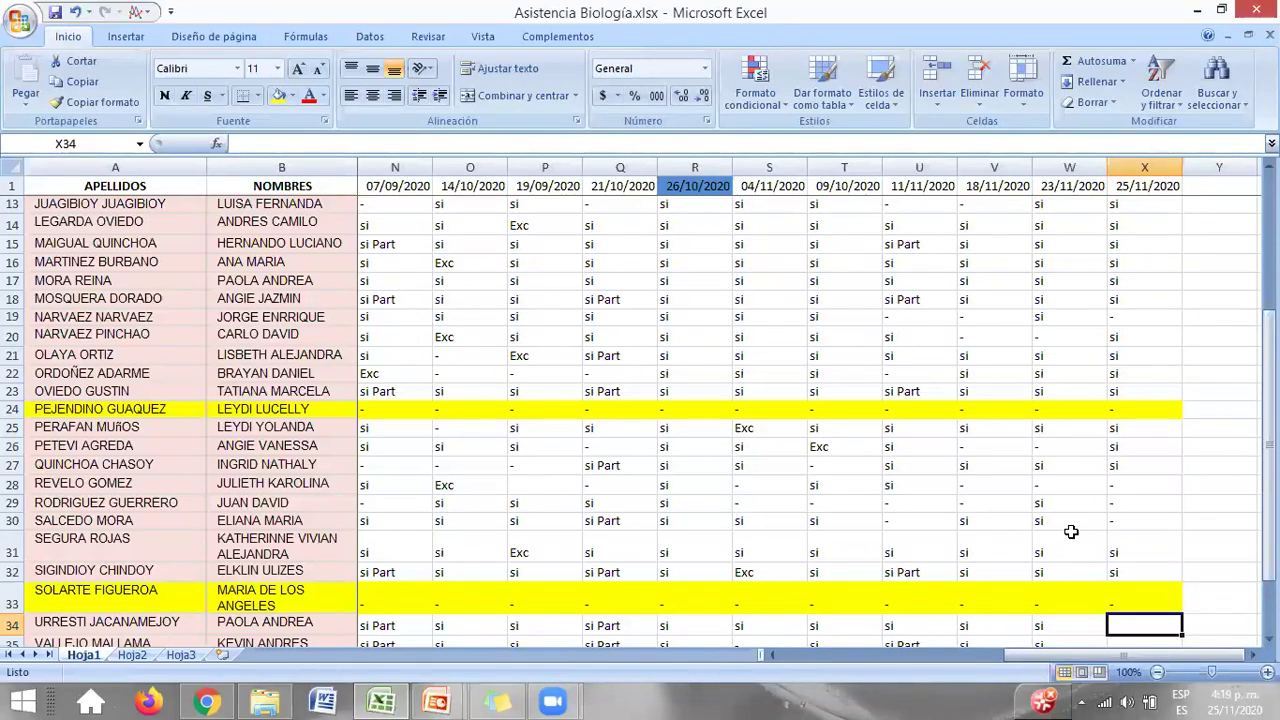
type("si")
key("Return")
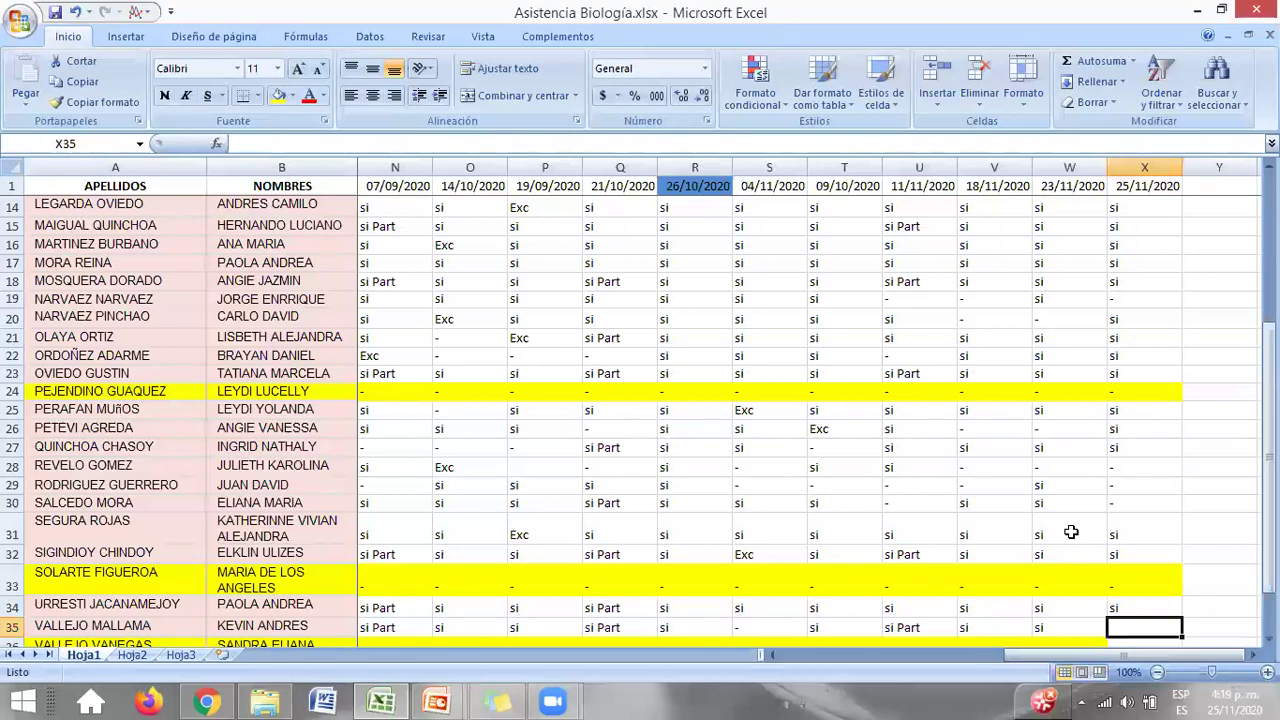
Step: Mark the last four students, rows 35 to 38, as "-" in the 25/11/2020 column
type("s")
key("BackSpace")
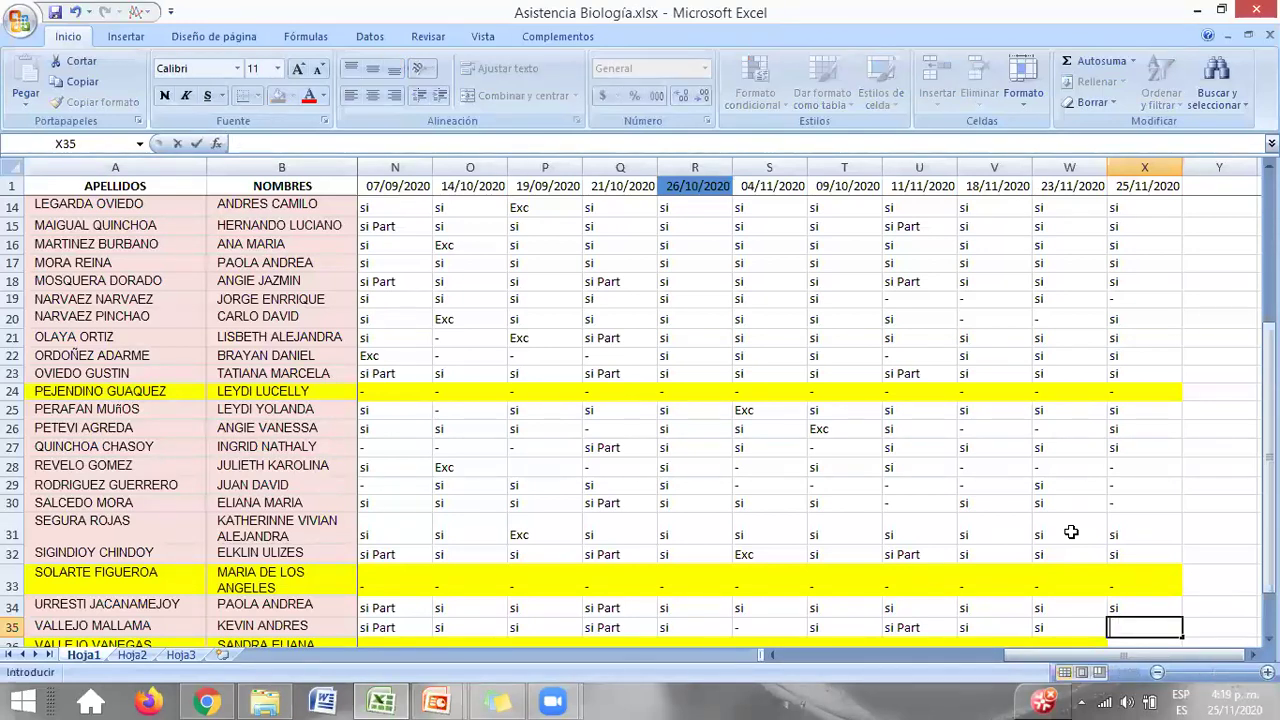
type("-")
key("Return")
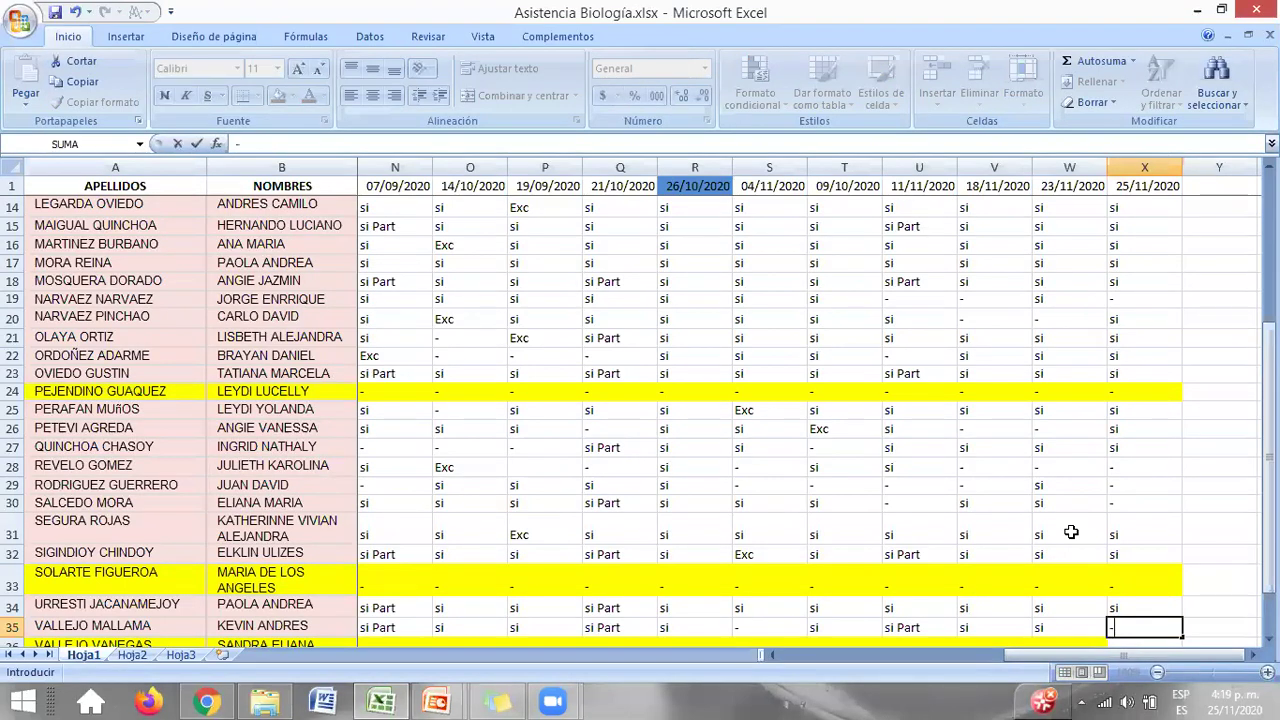
type("-")
key("Return")
type("-")
key("Return")
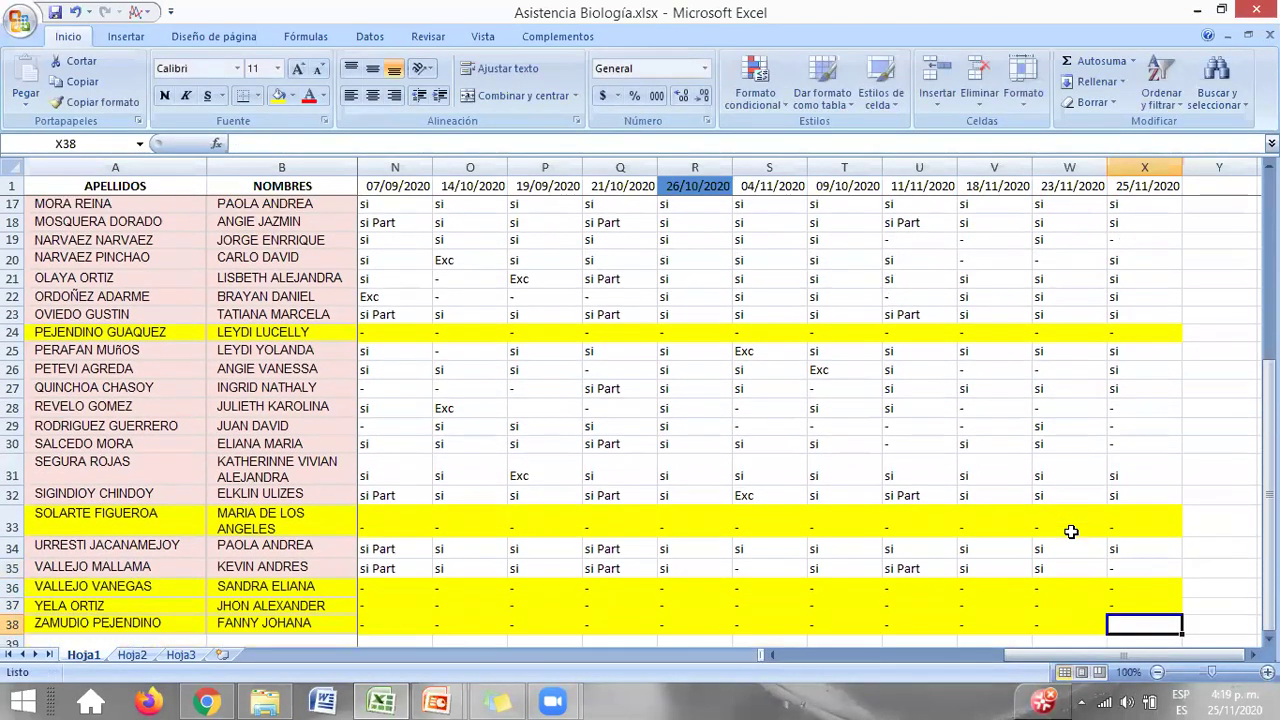
type("-")
key("Return")
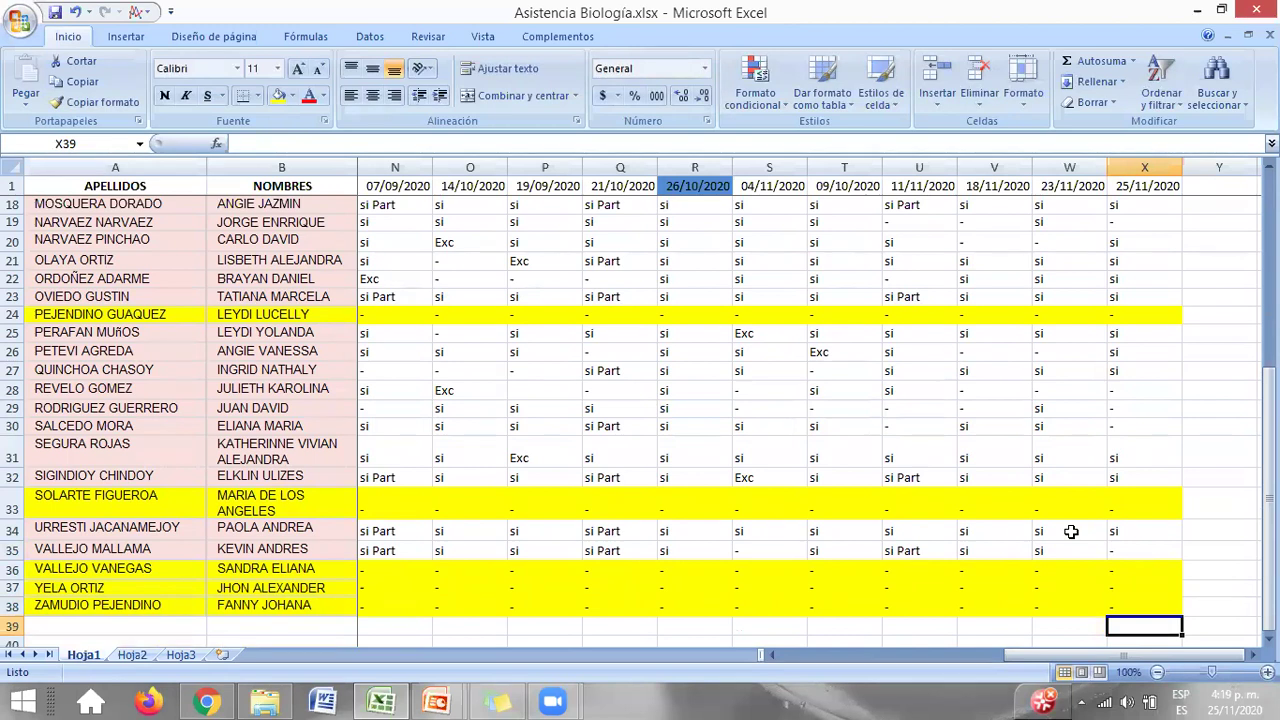